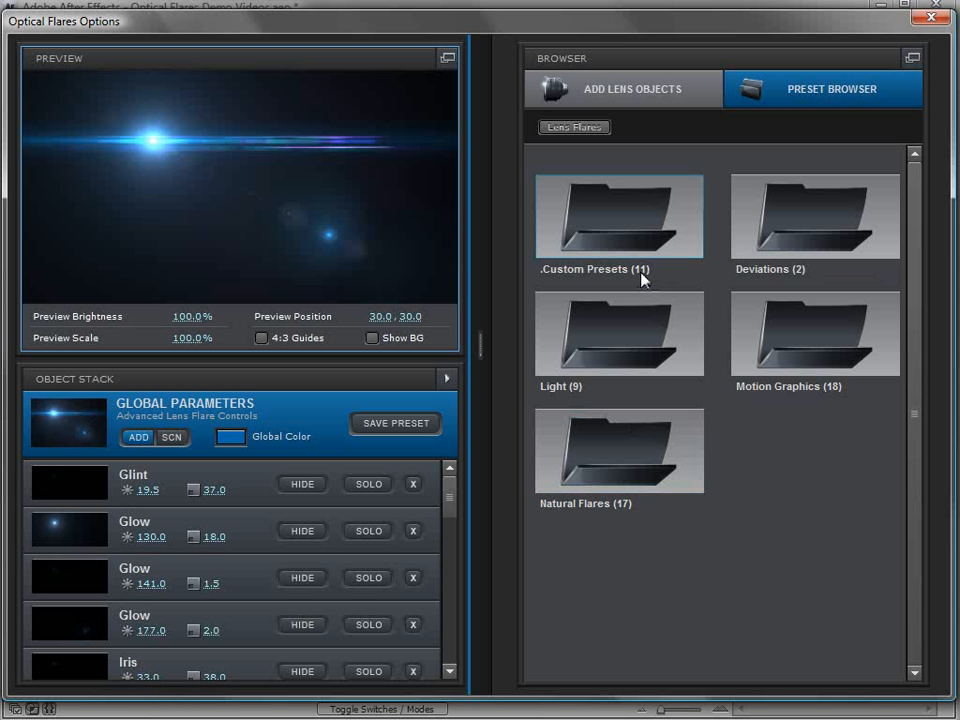
Step: Load the JayJay preset from the .Custom Presets folder and move the preview flare to about 21.8, 17.3
{"action": "double_click", "coordinate": [626, 219]}
{"action": "left_click_drag", "start_coordinate": [915, 253], "coordinate": [912, 382]}
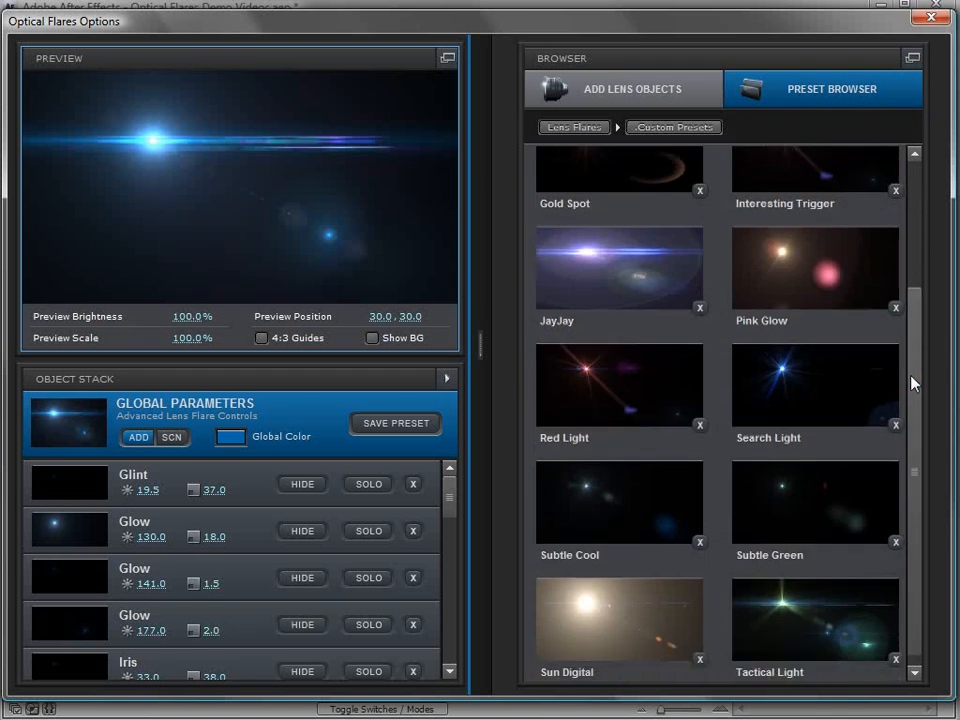
{"action": "double_click", "coordinate": [615, 256]}
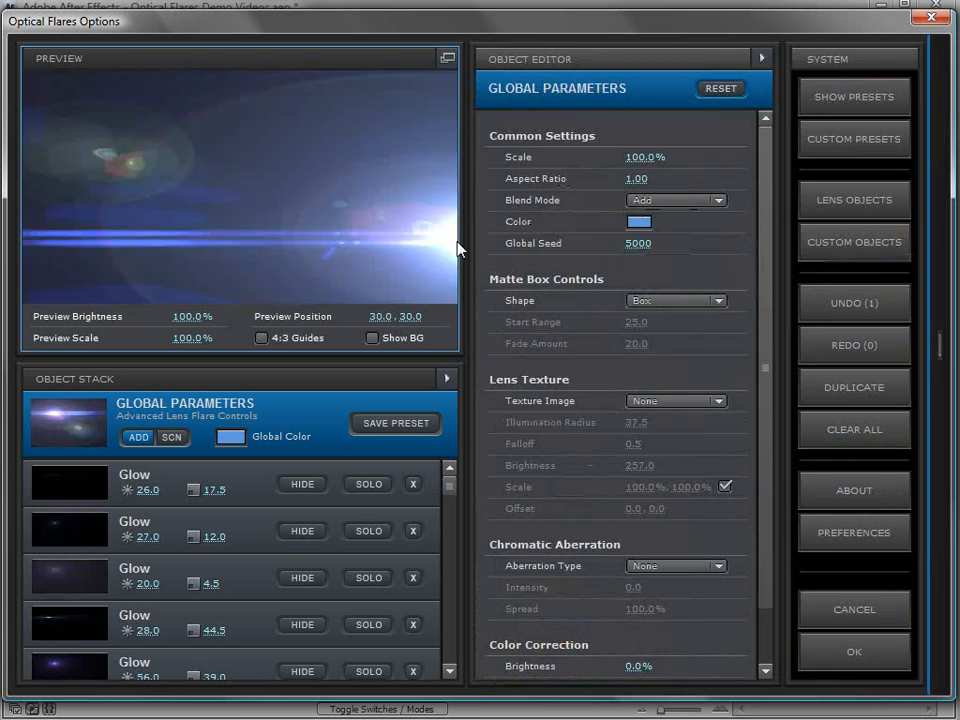
{"action": "left_click_drag", "start_coordinate": [132, 295], "coordinate": [120, 113]}
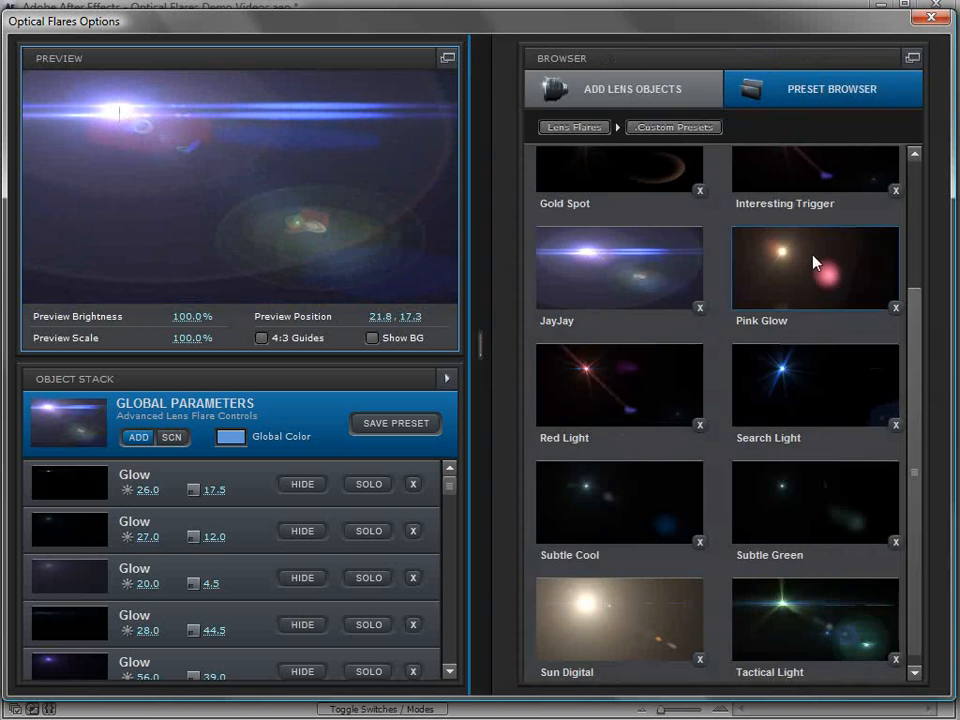
Step: Load the Pink Glow, Search Light and Red Light presets in turn and move the preview flare to about 34.7, 35.3
{"action": "double_click", "coordinate": [814, 268]}
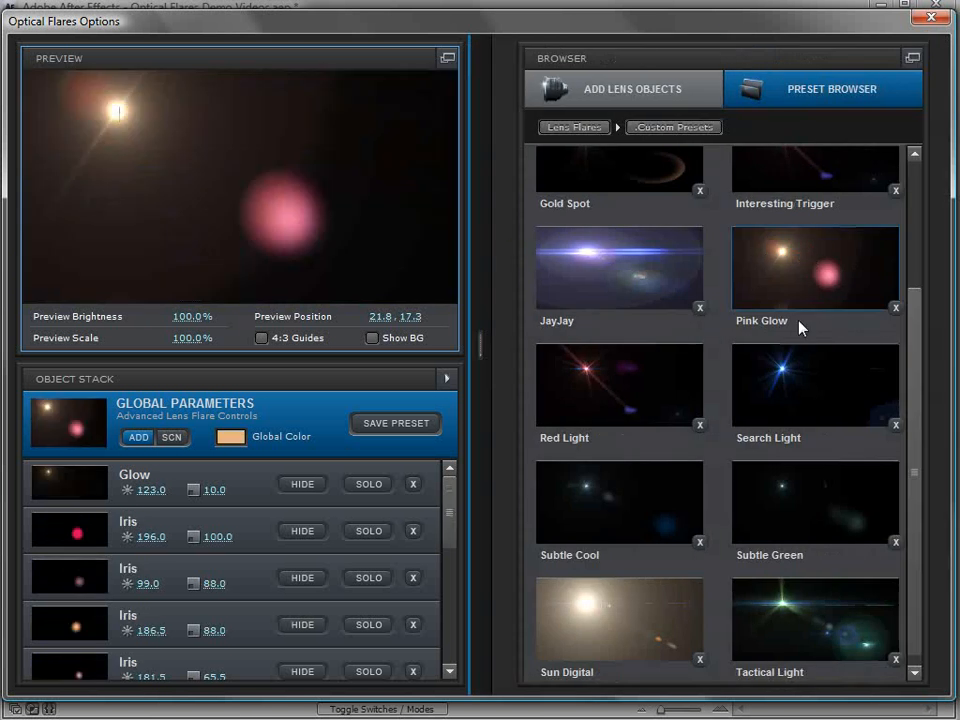
{"action": "left_click", "coordinate": [793, 401]}
{"action": "double_click", "coordinate": [606, 381]}
{"action": "left_click_drag", "start_coordinate": [273, 157], "coordinate": [173, 153]}
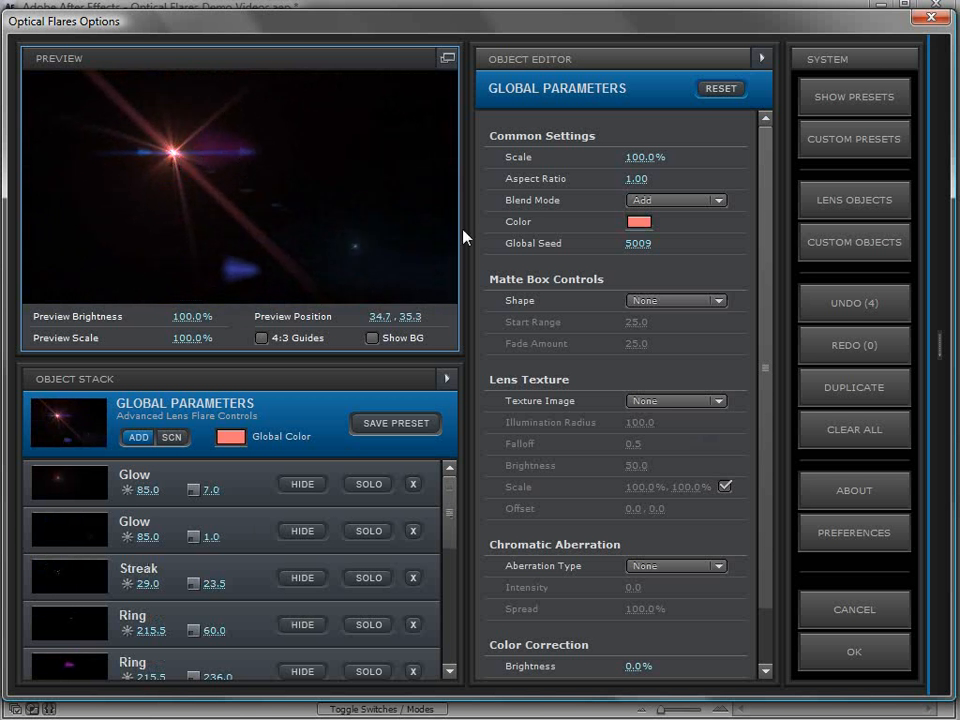
Step: Load the Sun Digital preset and move the preview flare to about 86.9, 30.9
{"action": "left_click", "coordinate": [938, 345]}
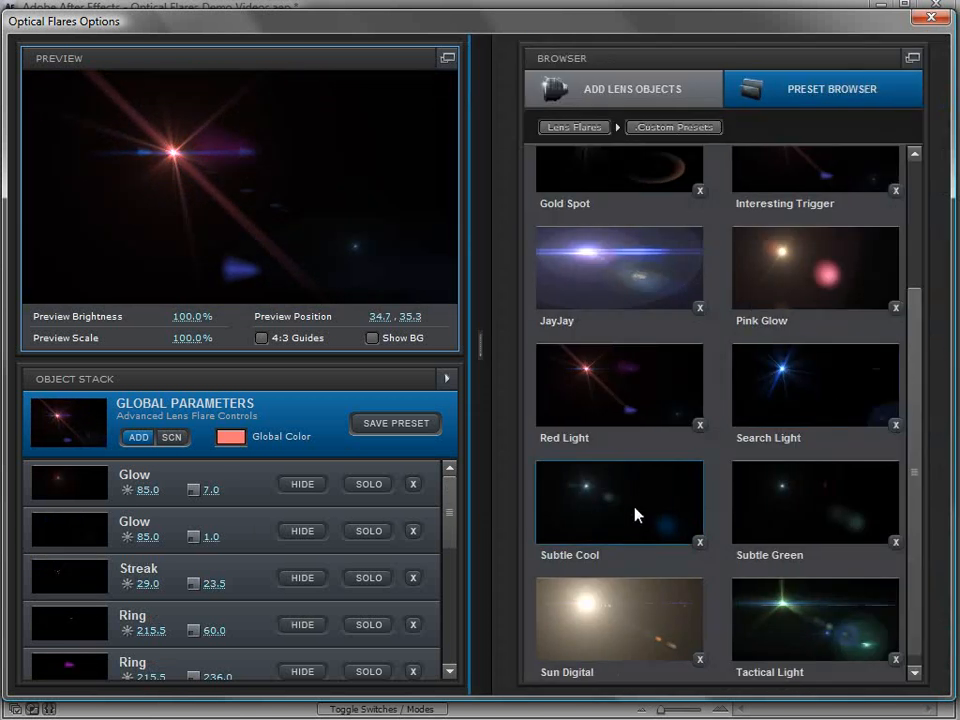
{"action": "double_click", "coordinate": [620, 619]}
{"action": "left_click_drag", "start_coordinate": [214, 122], "coordinate": [401, 141]}
Step: Try the Subtle Green and Search Light presets, load Red Light, and move the preview flare to about 42.2, 32.1
{"action": "left_click", "coordinate": [938, 345]}
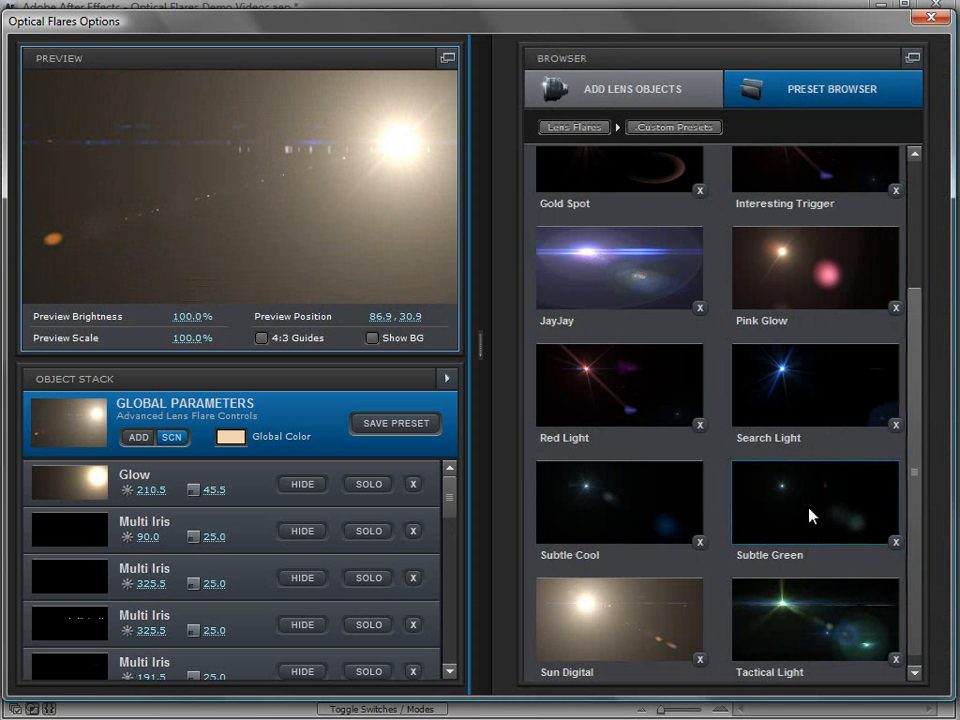
{"action": "left_click", "coordinate": [808, 489]}
{"action": "left_click", "coordinate": [789, 420]}
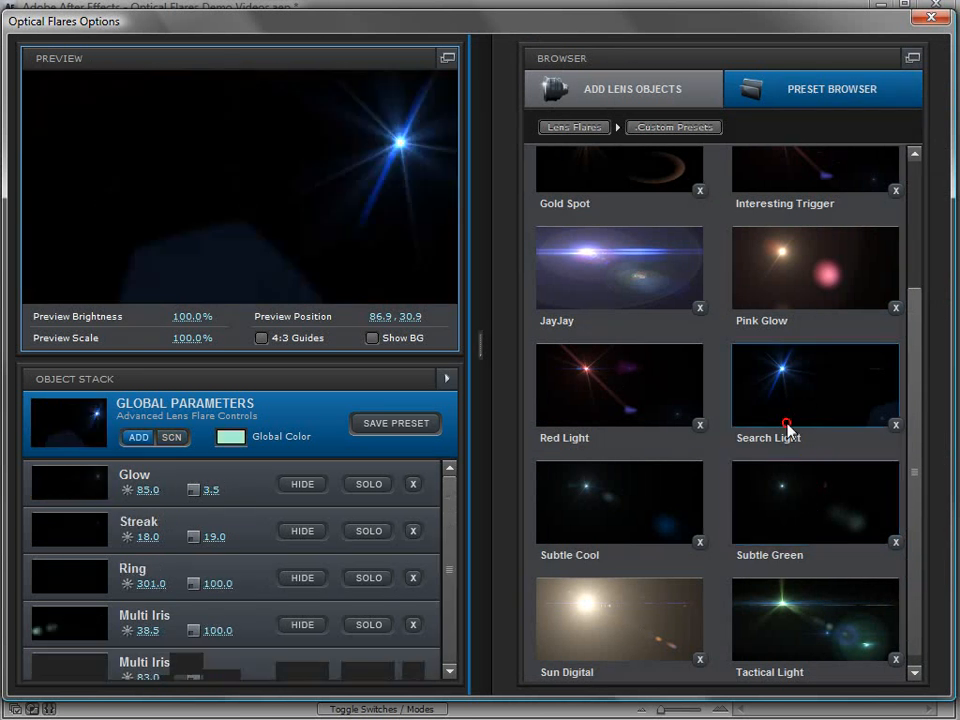
{"action": "left_click", "coordinate": [642, 411]}
{"action": "left_click_drag", "start_coordinate": [364, 145], "coordinate": [230, 200]}
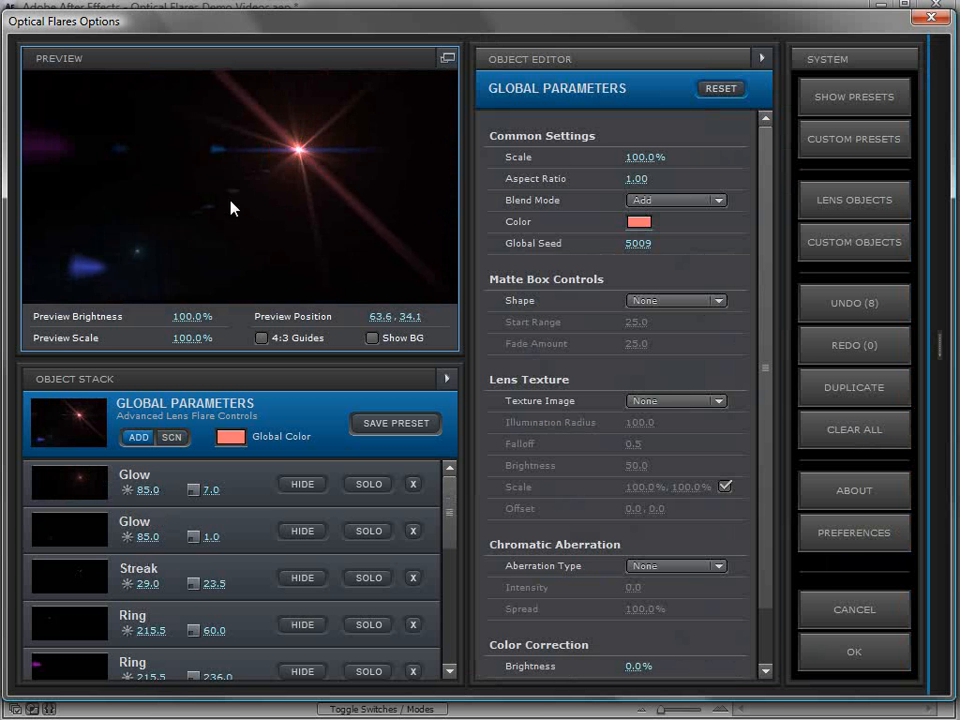
{"action": "left_click_drag", "start_coordinate": [298, 150], "coordinate": [207, 145]}
Step: Hide and delete the blue Ring with brightness 602.0 from the object stack, and move the preview flare to about 60.6, 28.9
{"action": "mouse_move", "coordinate": [448, 503]}
{"action": "left_mouse_down"}
{"action": "mouse_move", "coordinate": [446, 594]}
{"action": "mouse_move", "coordinate": [443, 565]}
{"action": "left_mouse_up"}
{"action": "left_click", "coordinate": [37, 530]}
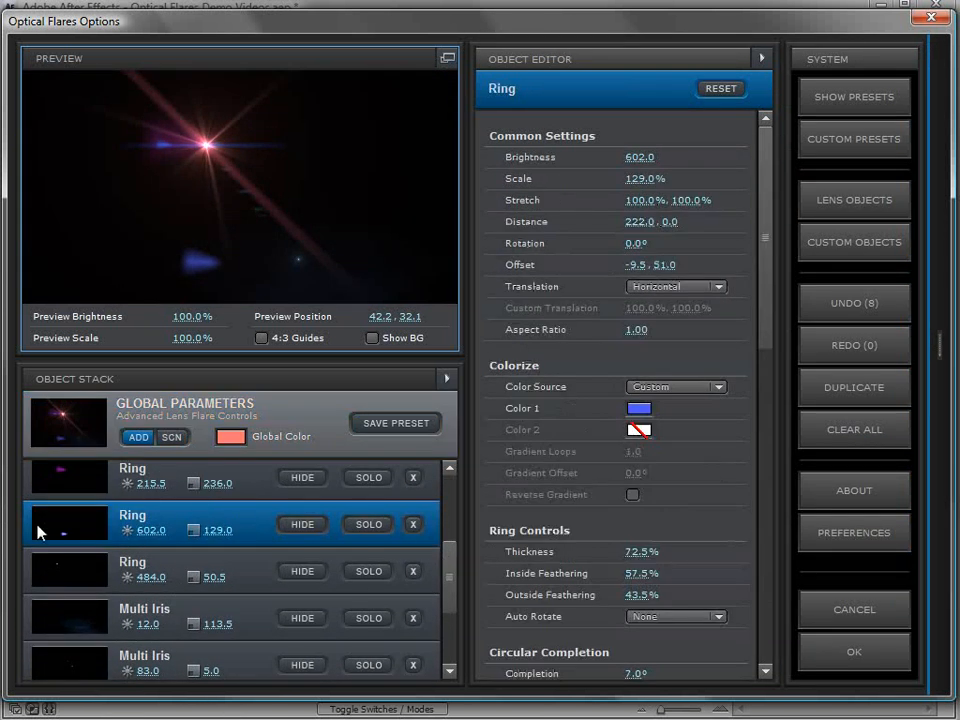
{"action": "left_click", "coordinate": [309, 527]}
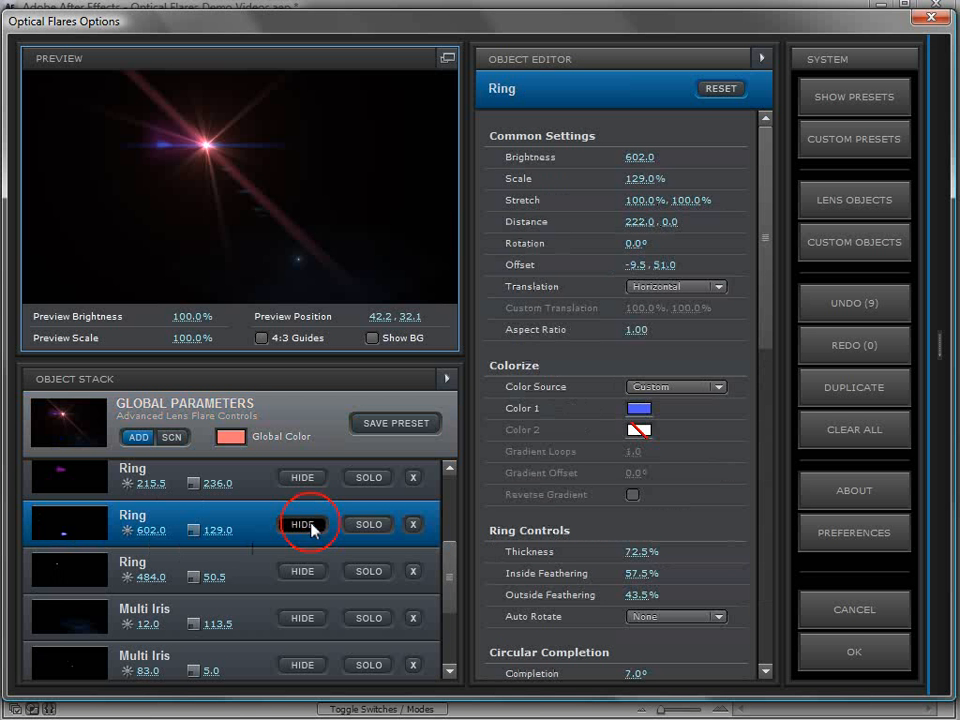
{"action": "left_click", "coordinate": [412, 524]}
{"action": "left_click_drag", "start_coordinate": [212, 148], "coordinate": [287, 143]}
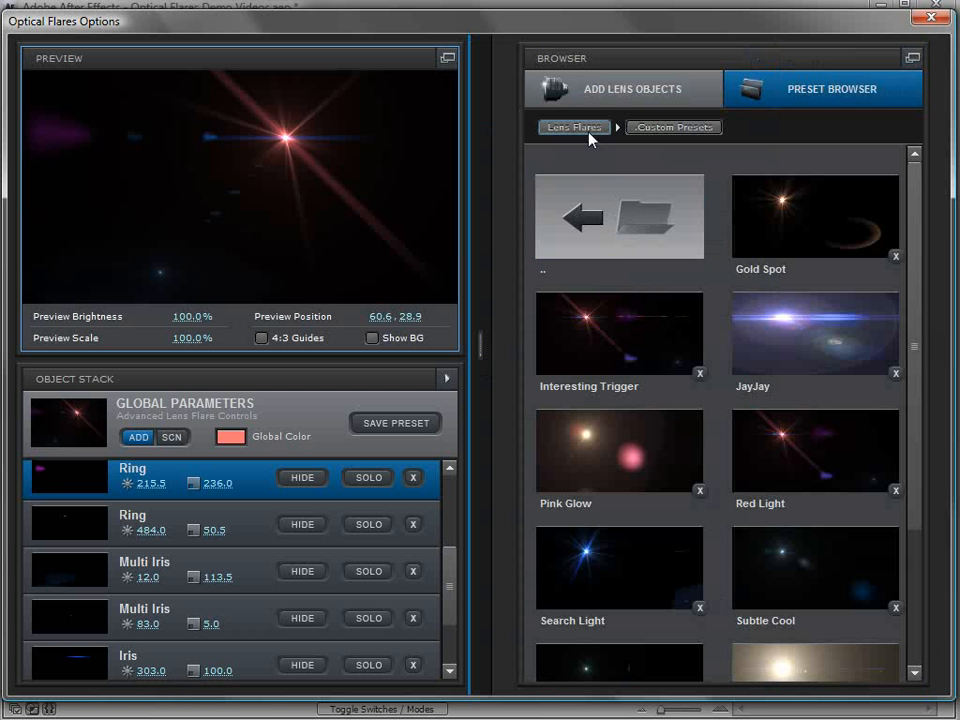
Step: Browse the lens flare presets in the Light folder
{"action": "double_click", "coordinate": [609, 232]}
{"action": "double_click", "coordinate": [615, 328]}
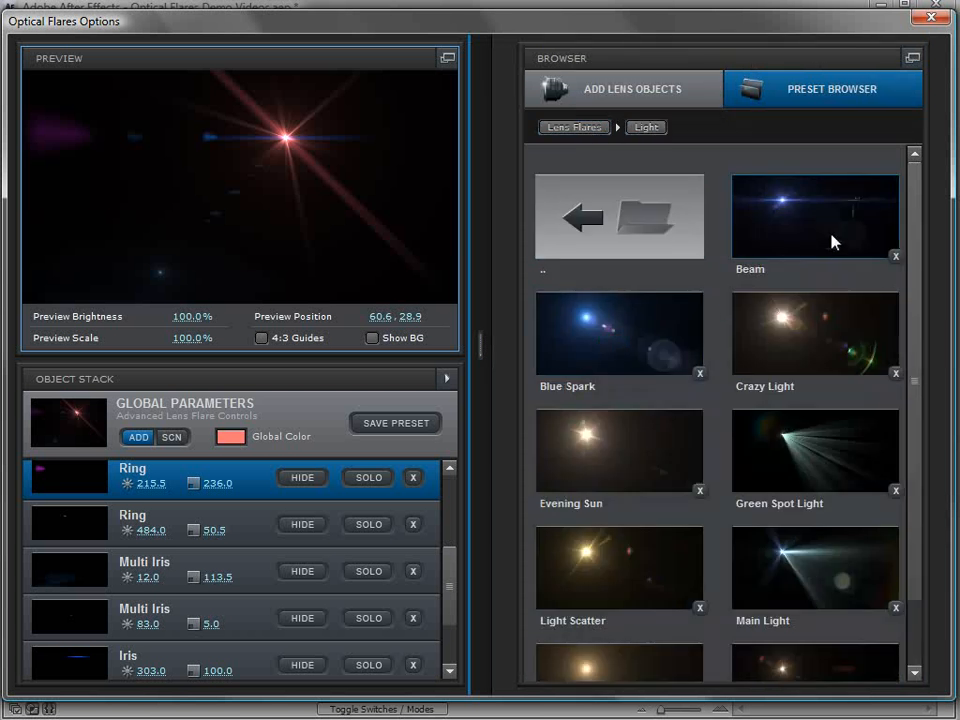
{"action": "left_click_drag", "start_coordinate": [915, 339], "coordinate": [917, 441]}
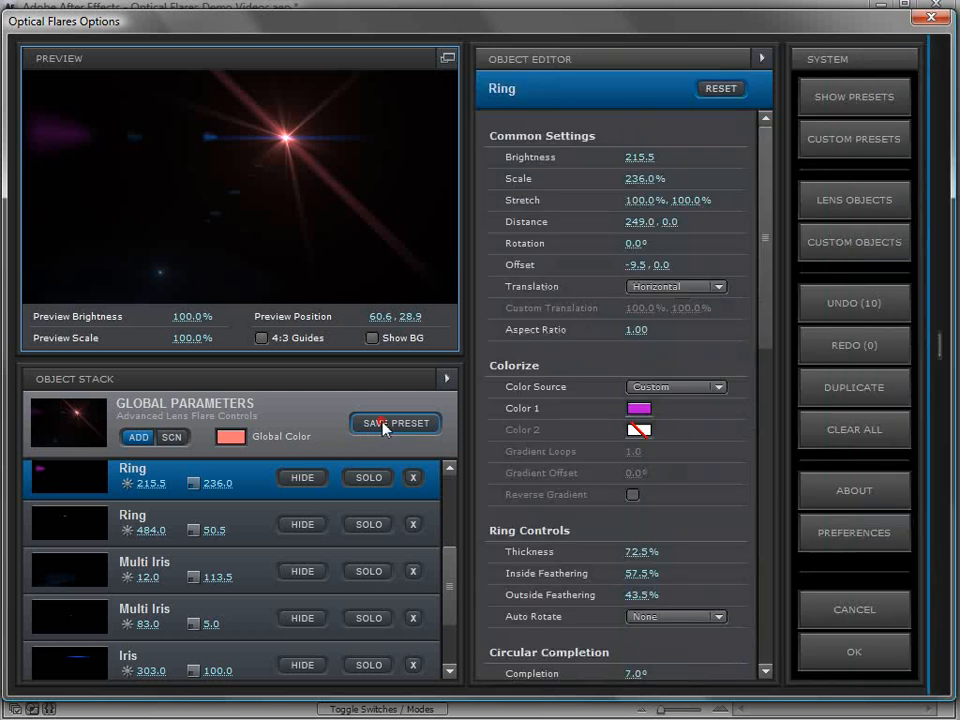
Step: View the destination folders offered for saving the current flare as a preset, and leave without saving
{"action": "left_click", "coordinate": [390, 423]}
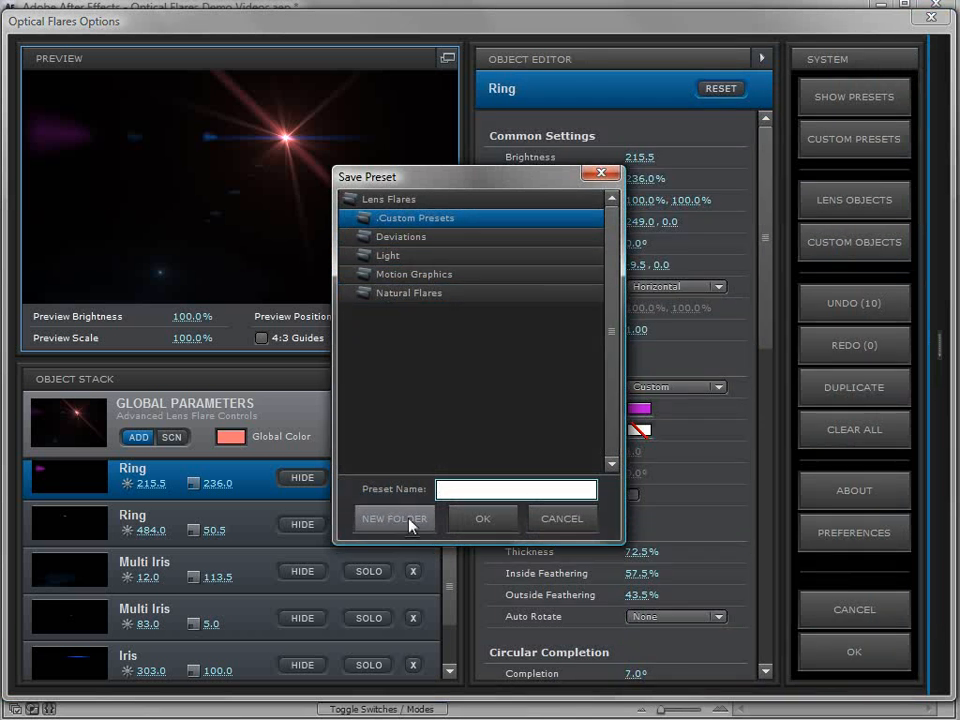
{"action": "left_click", "coordinate": [559, 522]}
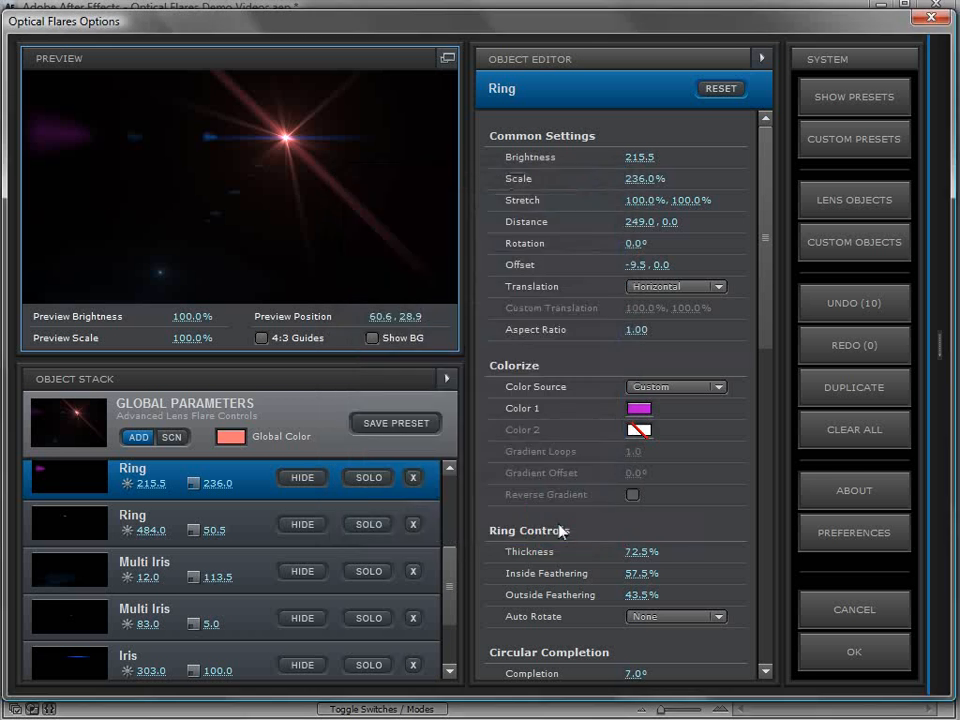
Step: Return to the .Custom Presets folder, load the Search Light preset, and move the preview flare to about 42.7, 40.2
{"action": "left_click", "coordinate": [856, 257]}
{"action": "left_click_drag", "start_coordinate": [917, 276], "coordinate": [915, 226]}
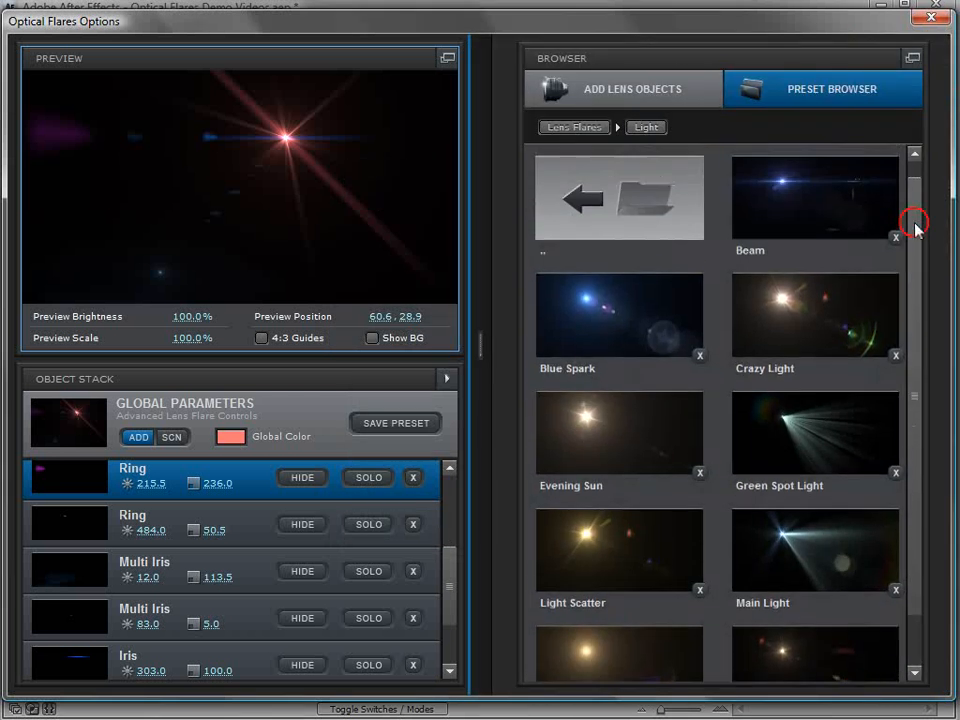
{"action": "left_click", "coordinate": [628, 222]}
{"action": "left_click", "coordinate": [619, 238]}
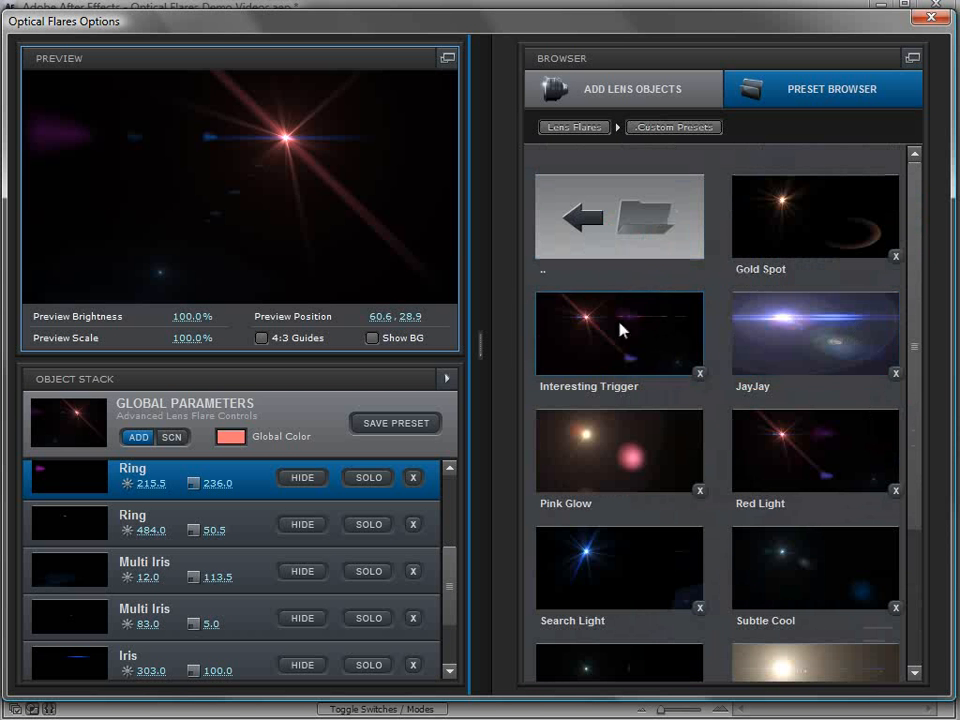
{"action": "left_click", "coordinate": [602, 580]}
{"action": "left_click_drag", "start_coordinate": [176, 151], "coordinate": [208, 164]}
{"action": "left_click", "coordinate": [938, 382]}
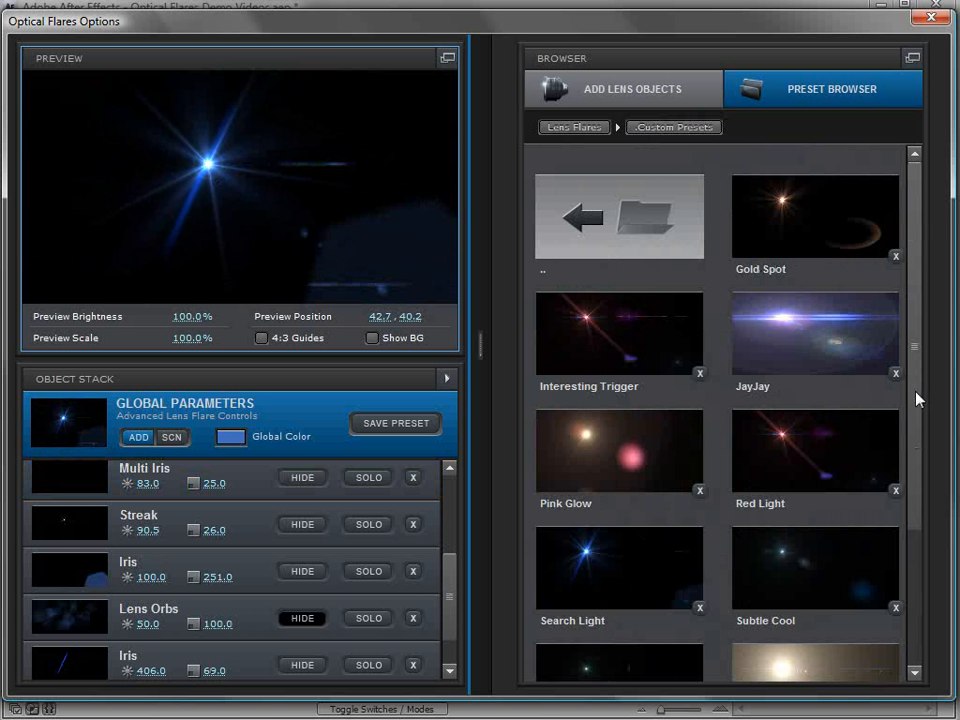
{"action": "left_click_drag", "start_coordinate": [918, 399], "coordinate": [911, 568]}
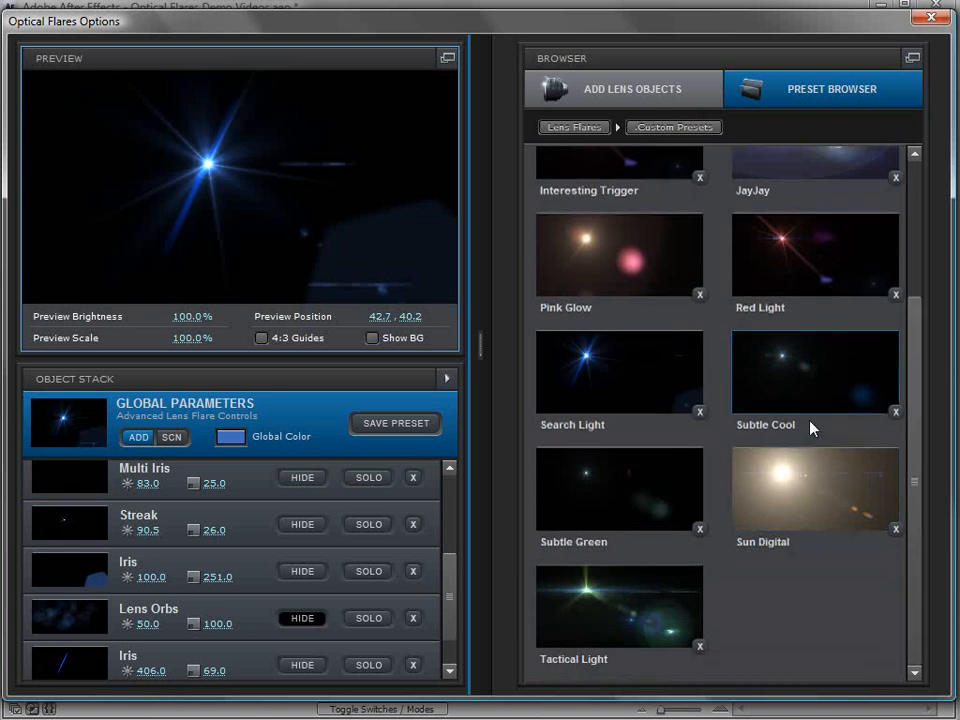
{"action": "right_click", "coordinate": [745, 346]}
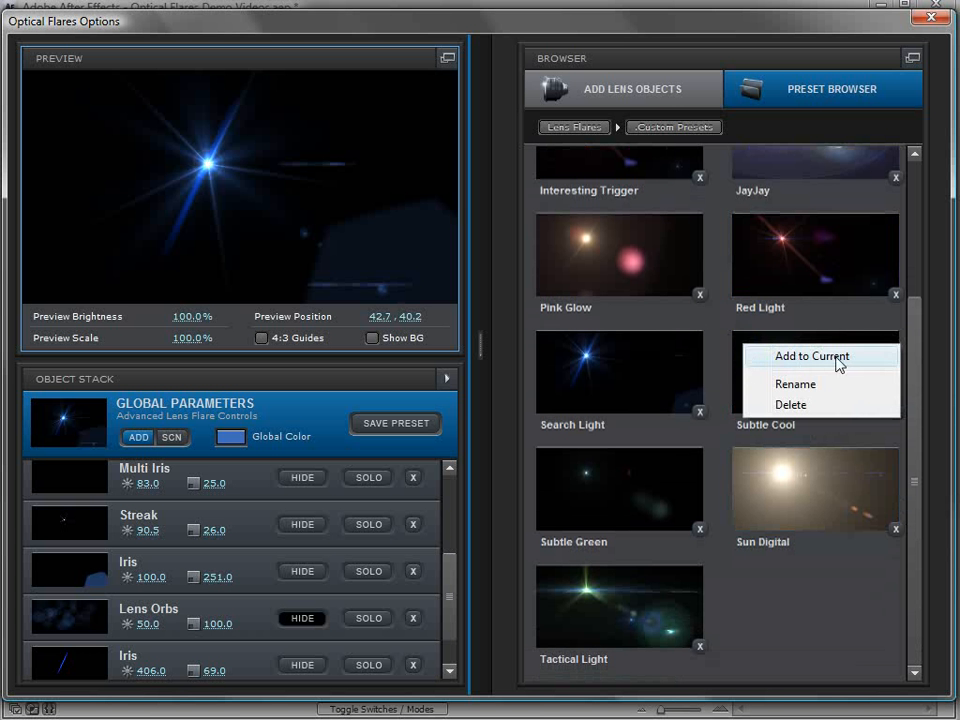
{"action": "left_click", "coordinate": [740, 346]}
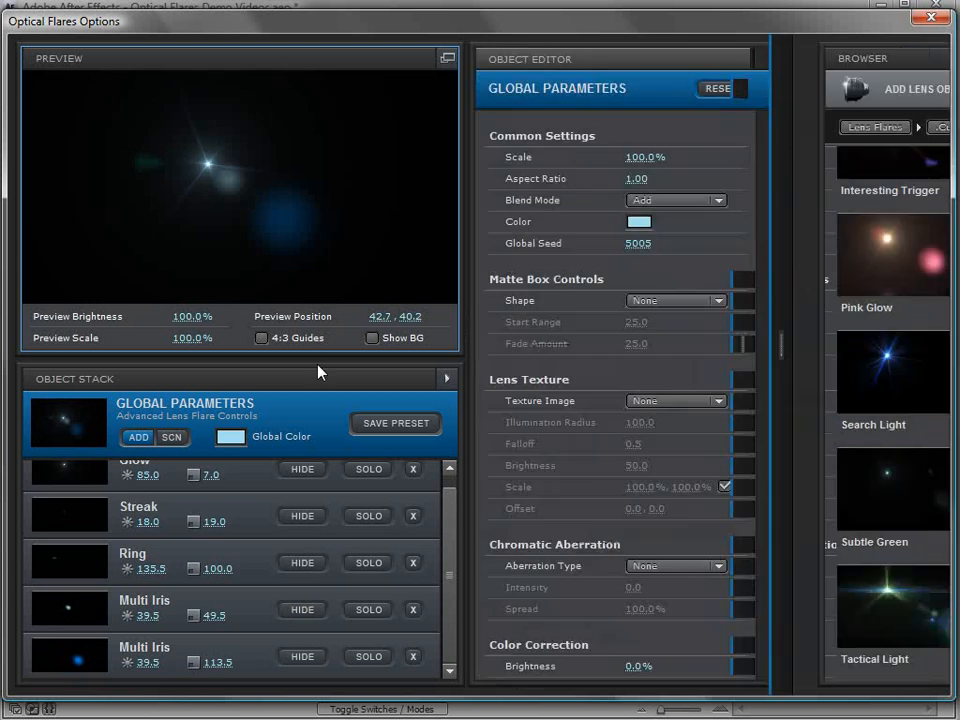
{"action": "mouse_move", "coordinate": [818, 322]}
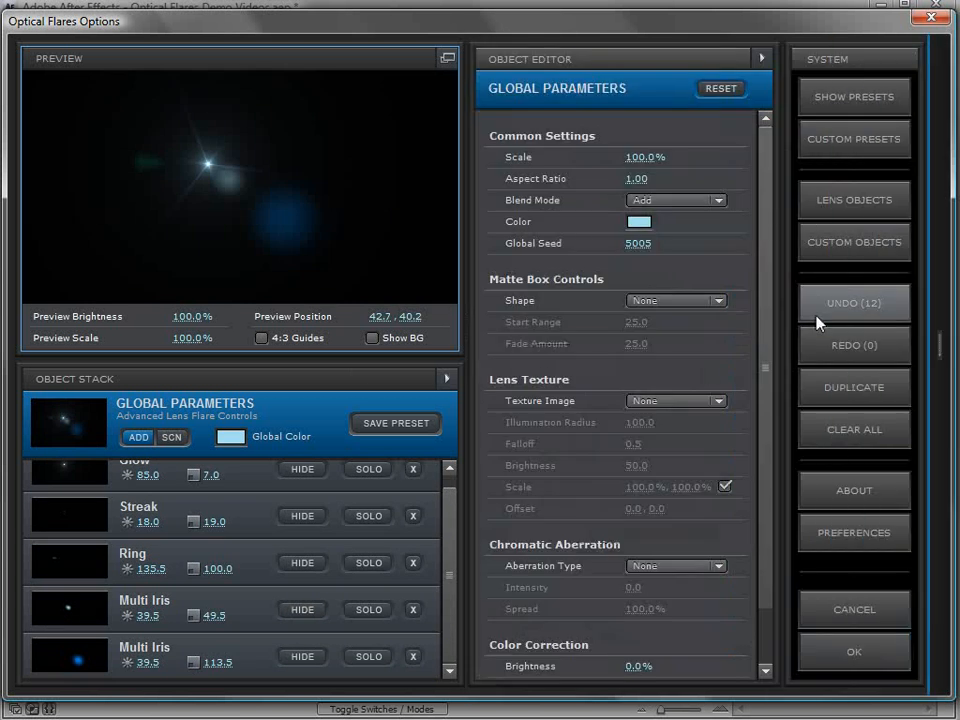
{"action": "left_click", "coordinate": [838, 306]}
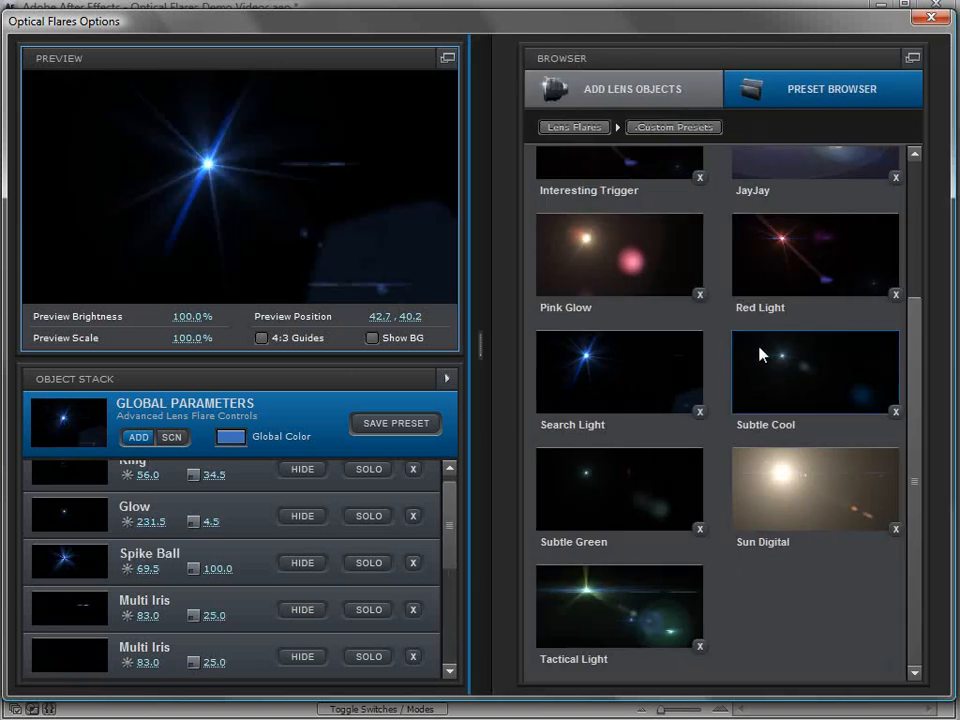
Step: Add the Subtle Cool preset to the current flare and move the preview flare to about 35.8, 36.5
{"action": "right_click", "coordinate": [763, 353]}
{"action": "left_click", "coordinate": [800, 359]}
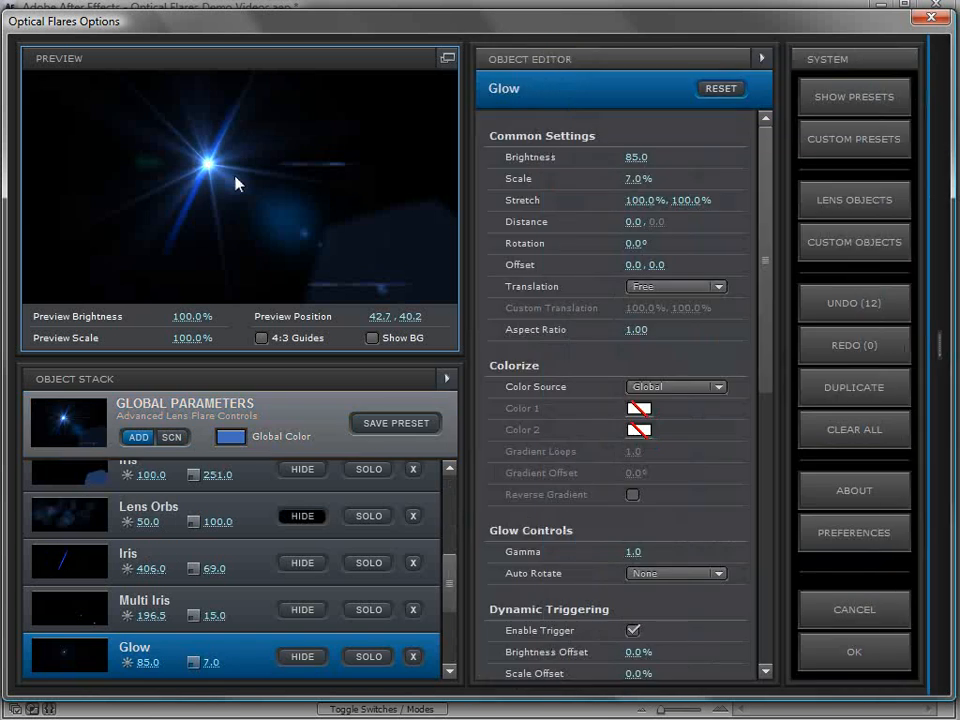
{"action": "left_click_drag", "start_coordinate": [208, 163], "coordinate": [180, 156]}
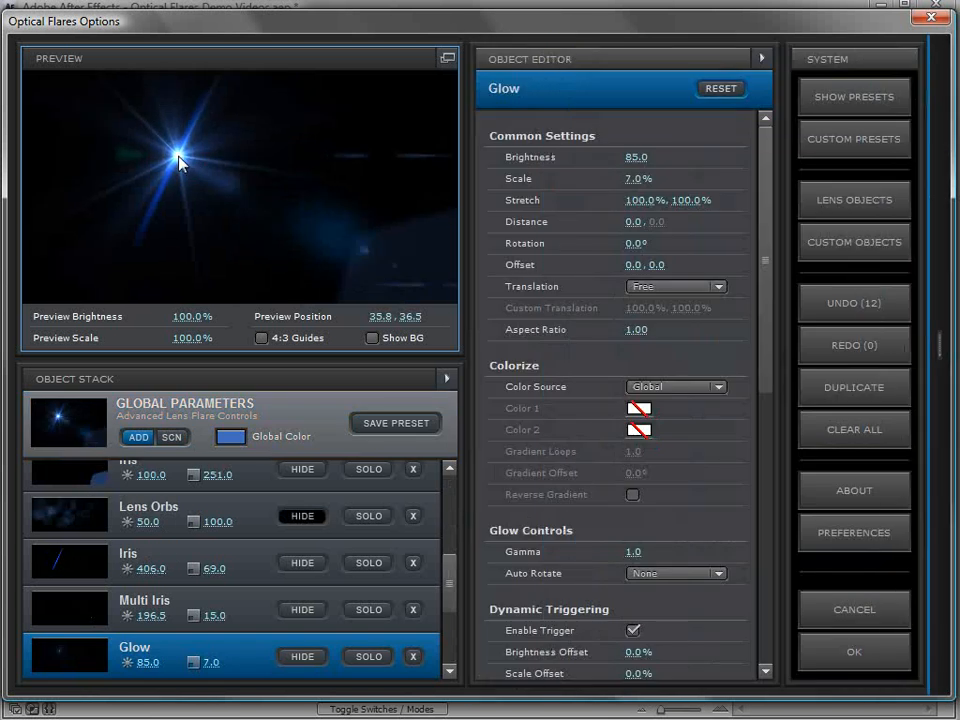
Step: Add the Main Light preset from the Light folder to the current flare and move the preview flare to about 26.3, 37.3
{"action": "left_click", "coordinate": [606, 131]}
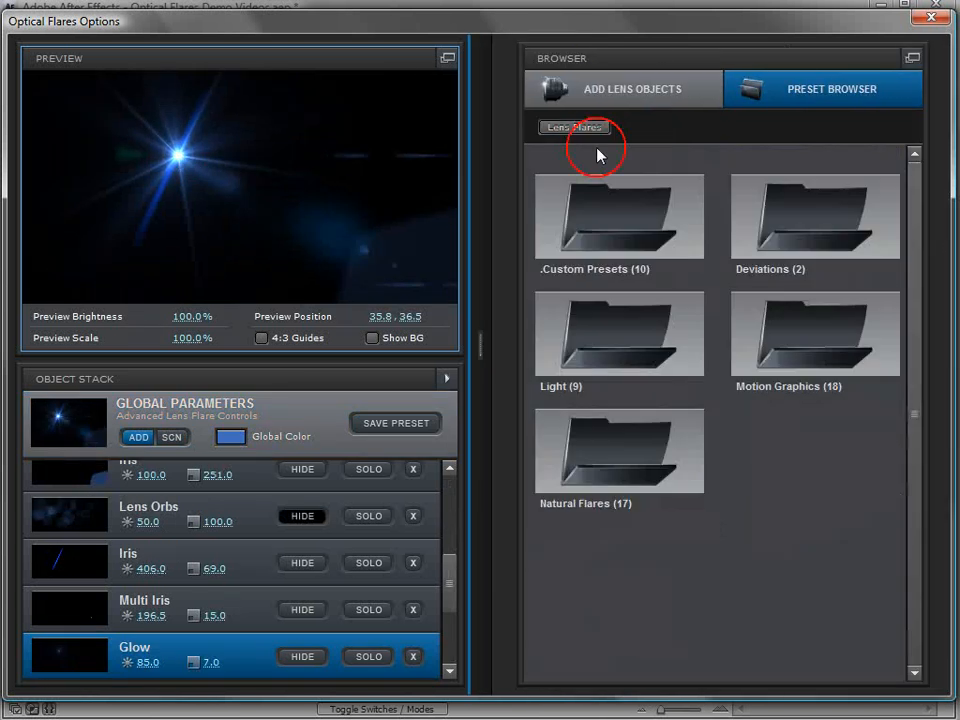
{"action": "left_click", "coordinate": [619, 326]}
{"action": "double_click", "coordinate": [619, 326]}
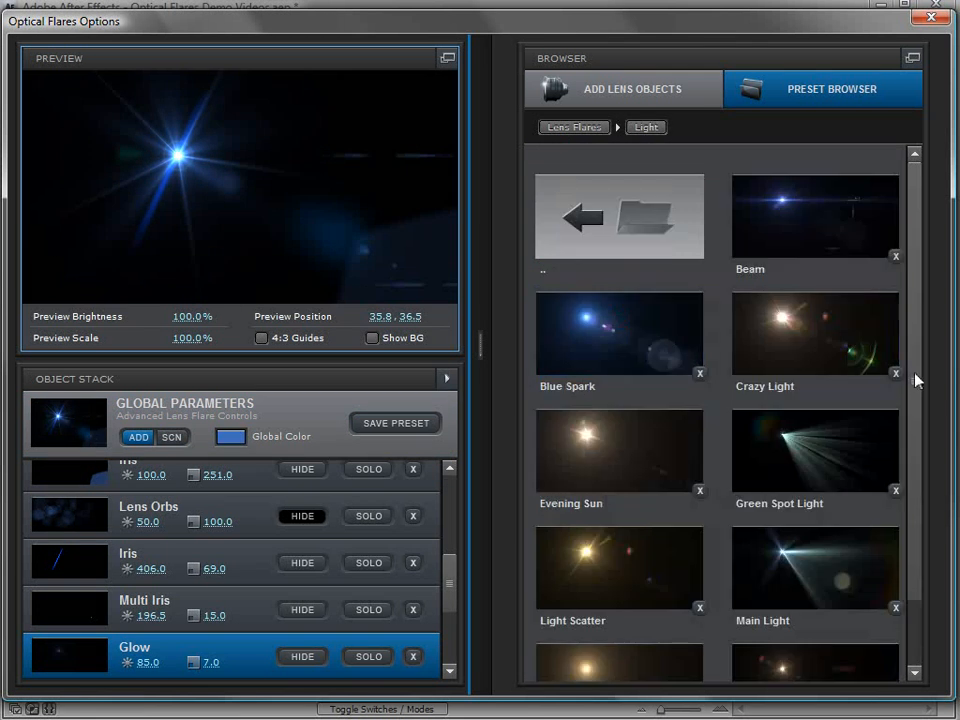
{"action": "scroll", "coordinate": [816, 465], "scroll_direction": "down", "scroll_amount": 1}
{"action": "right_click", "coordinate": [775, 483]}
{"action": "left_click", "coordinate": [800, 489]}
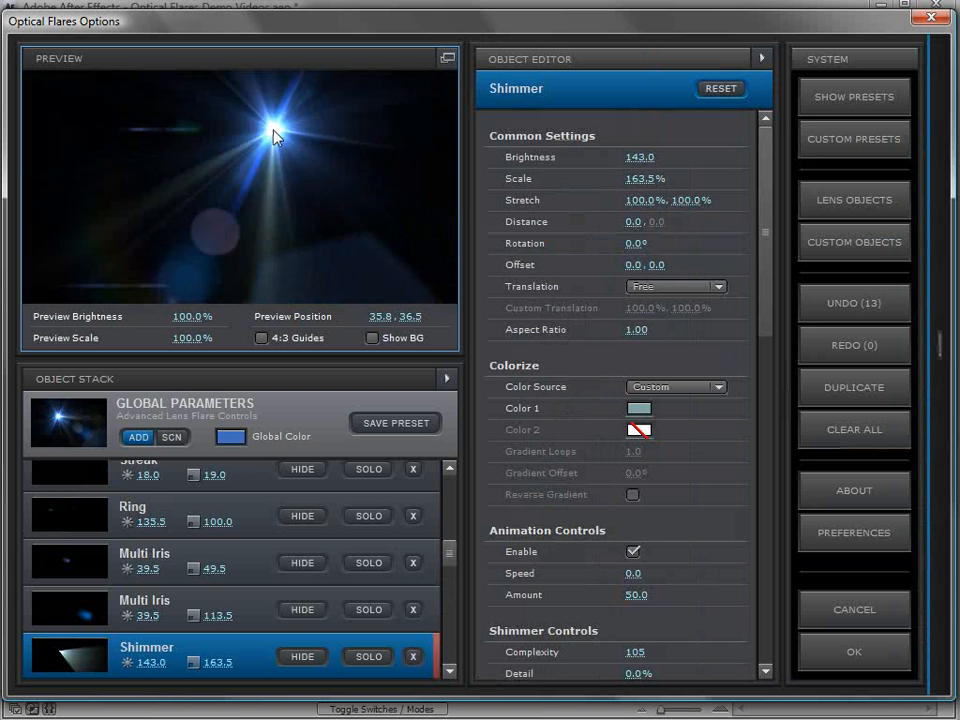
{"action": "left_click_drag", "start_coordinate": [146, 175], "coordinate": [138, 158]}
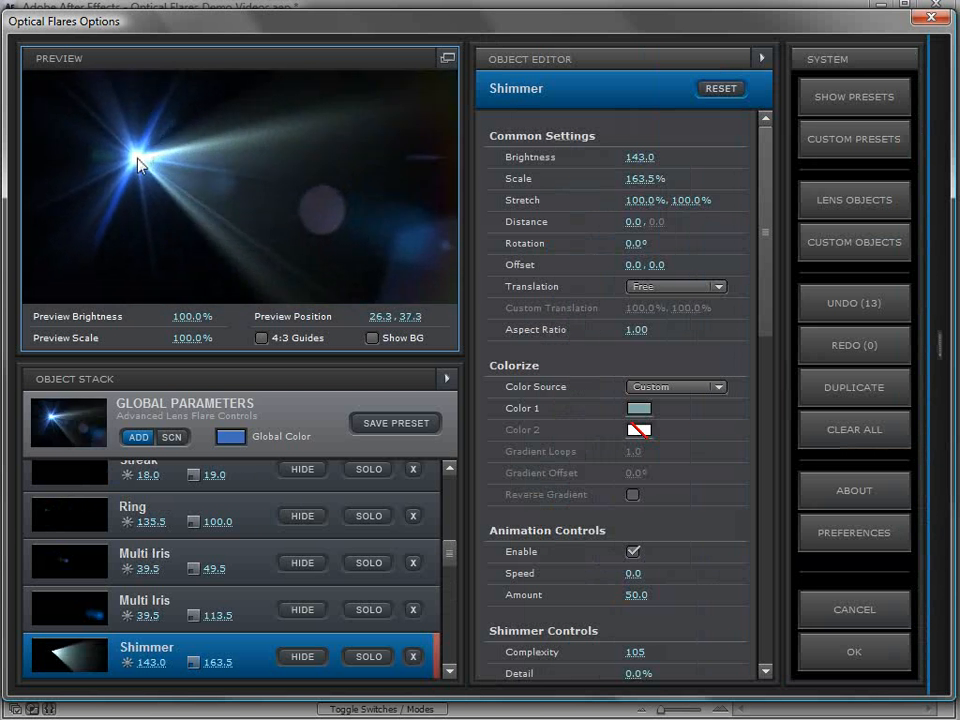
Step: Hide the Glow object with brightness 75.0 in the object stack and move the flare around the preview
{"action": "left_click_drag", "start_coordinate": [450, 555], "coordinate": [449, 608]}
{"action": "left_click", "coordinate": [304, 591]}
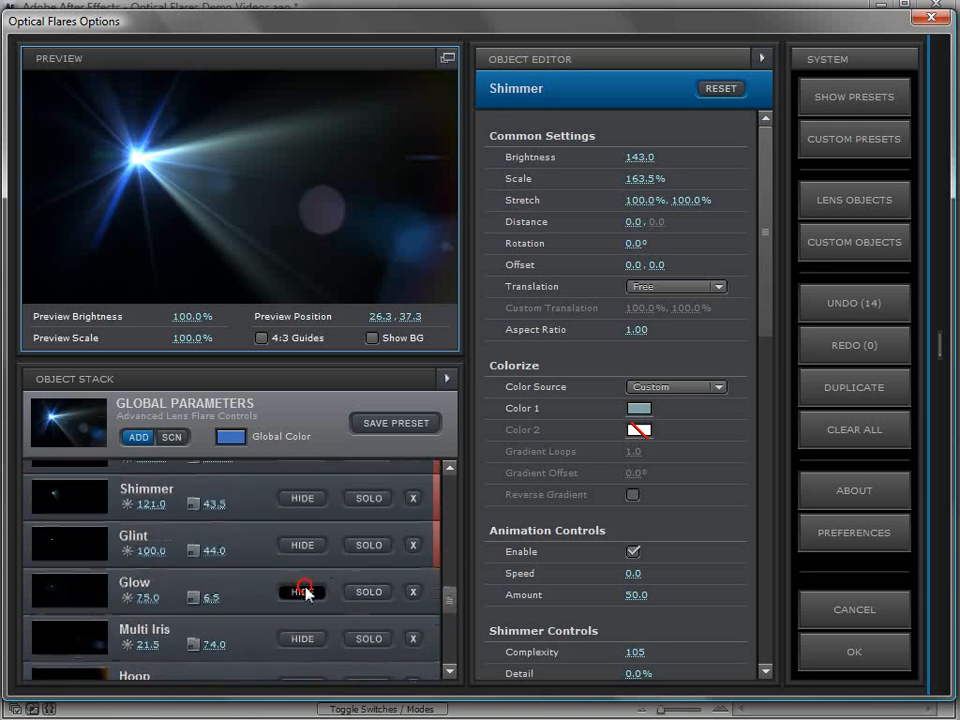
{"action": "left_click_drag", "start_coordinate": [202, 125], "coordinate": [377, 240]}
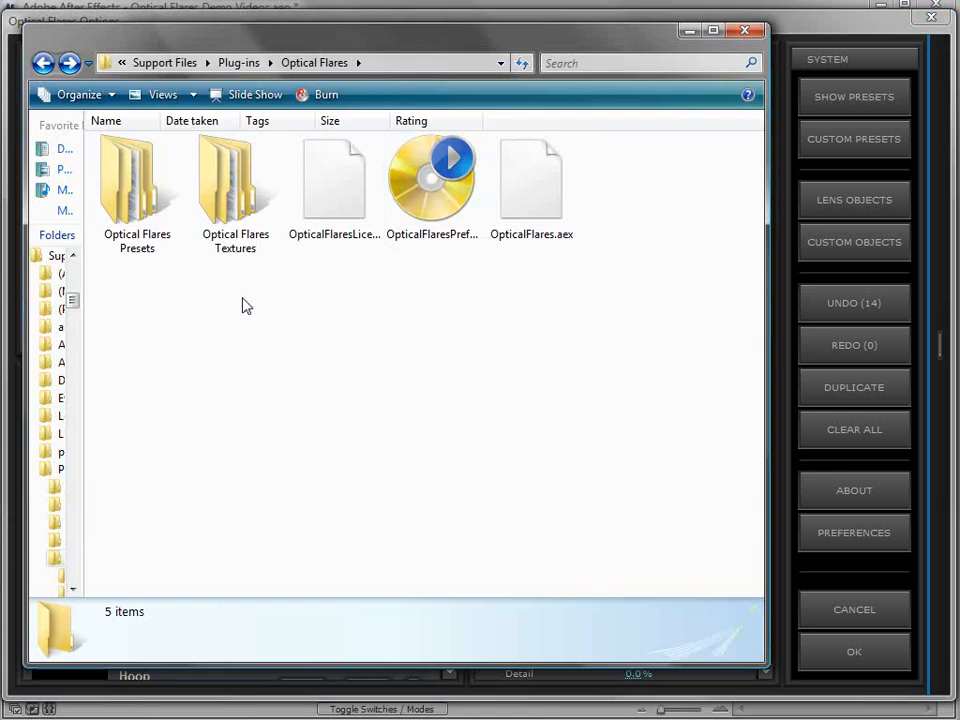
Step: In Windows Explorer, browse the Lens Flares preset folders inside the Optical Flares plug-in folder
{"action": "double_click", "coordinate": [117, 233]}
{"action": "double_click", "coordinate": [318, 163]}
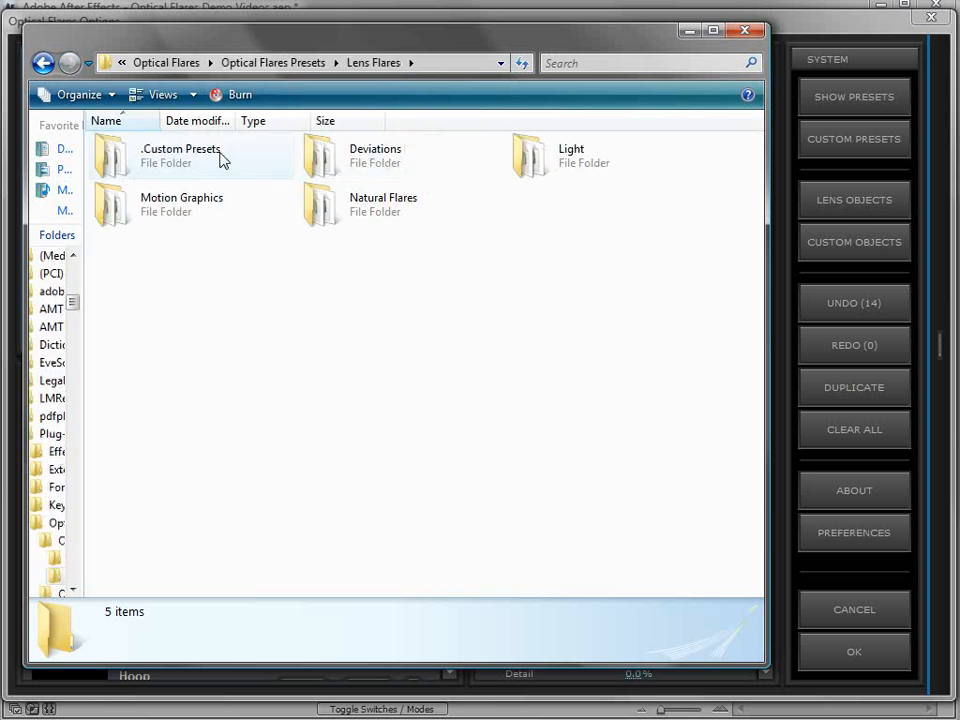
{"action": "double_click", "coordinate": [336, 220]}
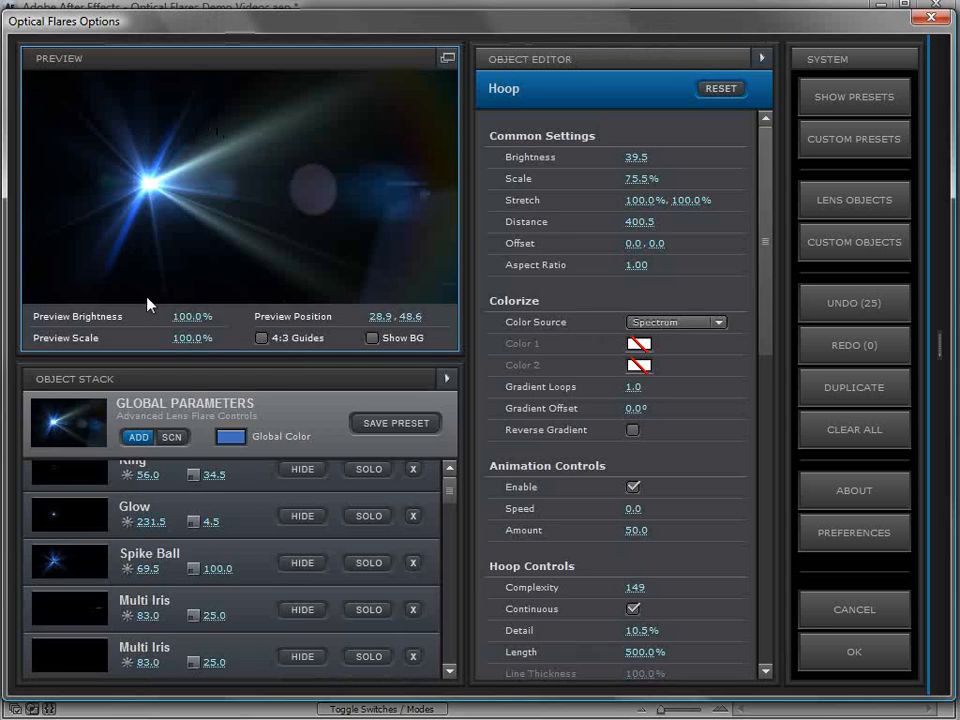
{"action": "left_click", "coordinate": [250, 561]}
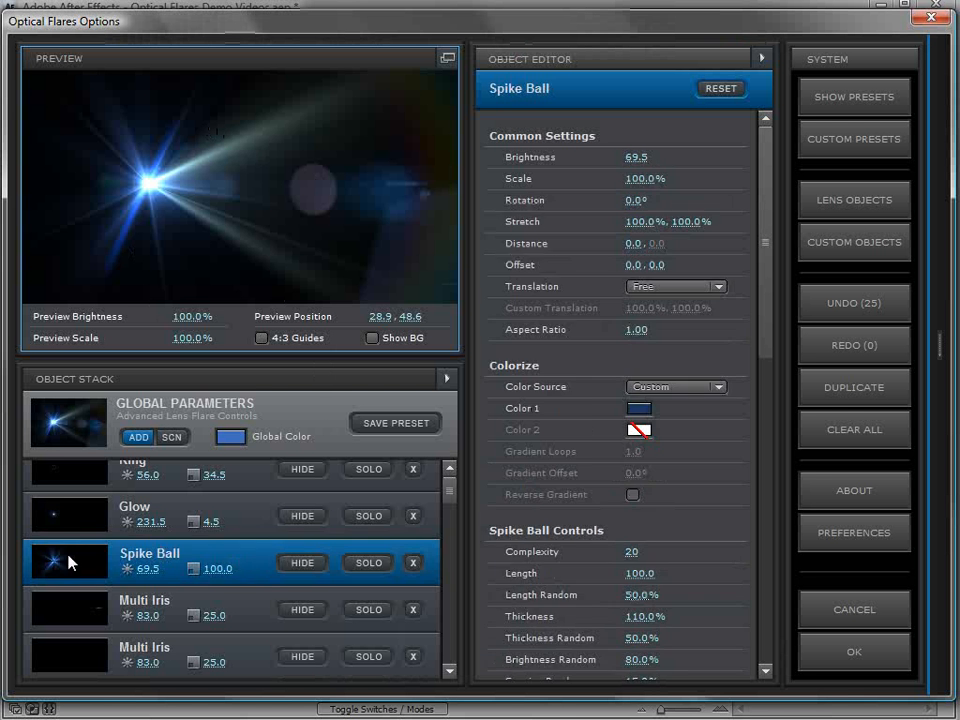
{"action": "right_click", "coordinate": [241, 550]}
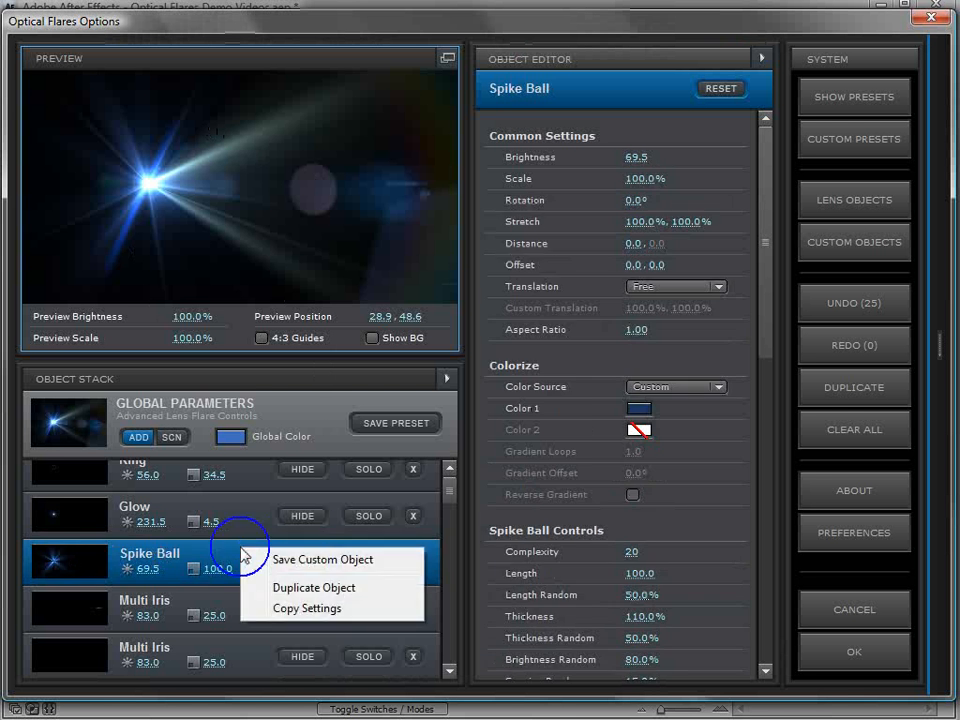
{"action": "left_click", "coordinate": [364, 561]}
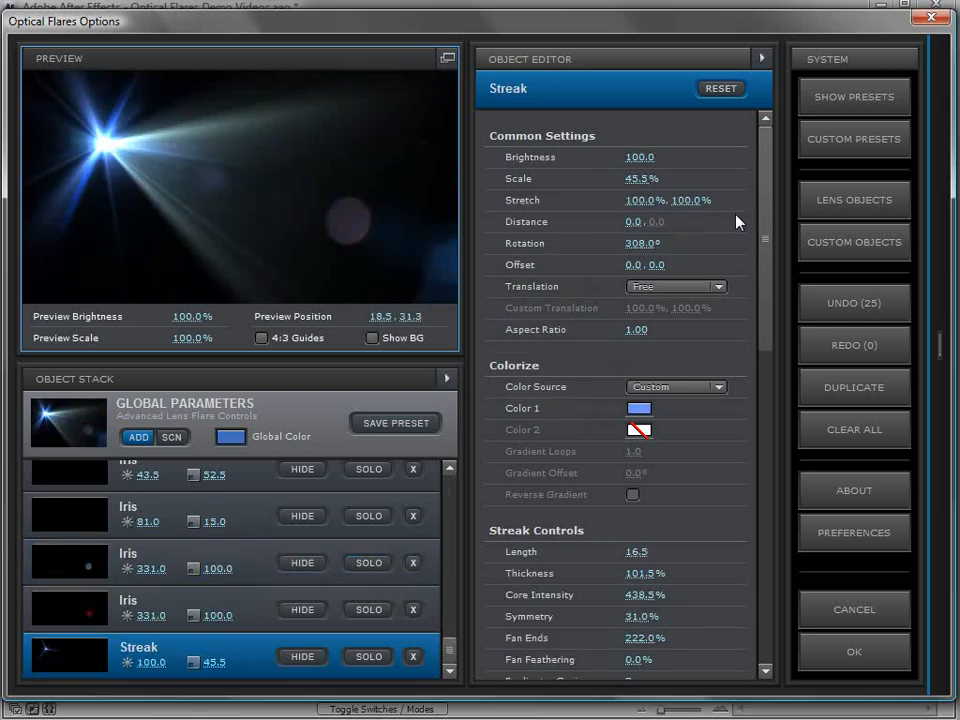
Step: Show the custom lens objects in the browser
{"action": "left_click", "coordinate": [885, 243]}
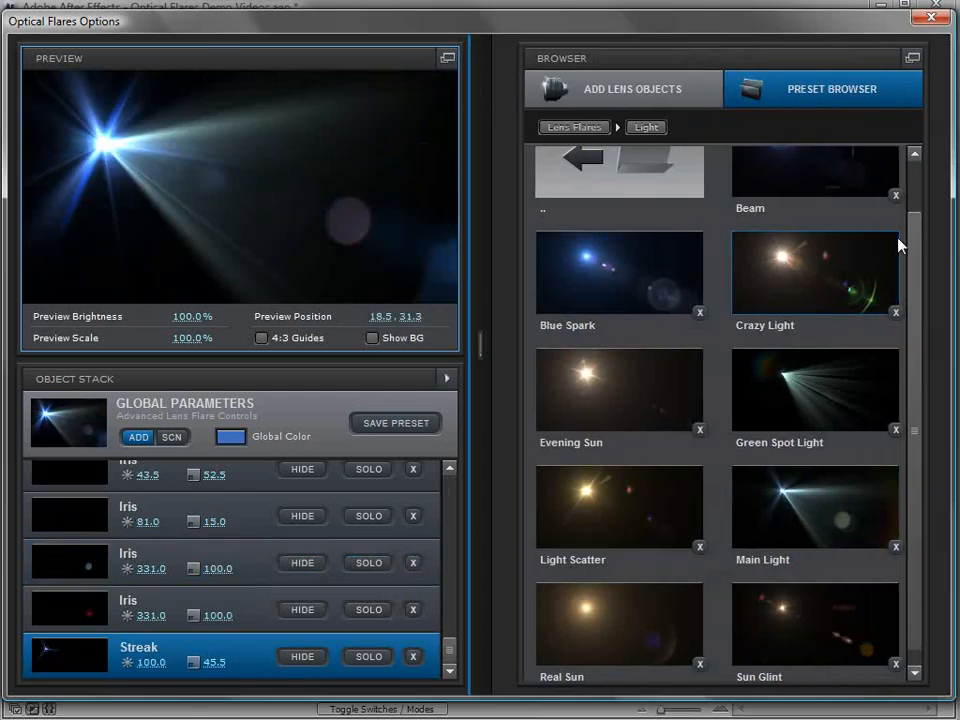
{"action": "left_click", "coordinate": [658, 93]}
{"action": "left_click", "coordinate": [687, 127]}
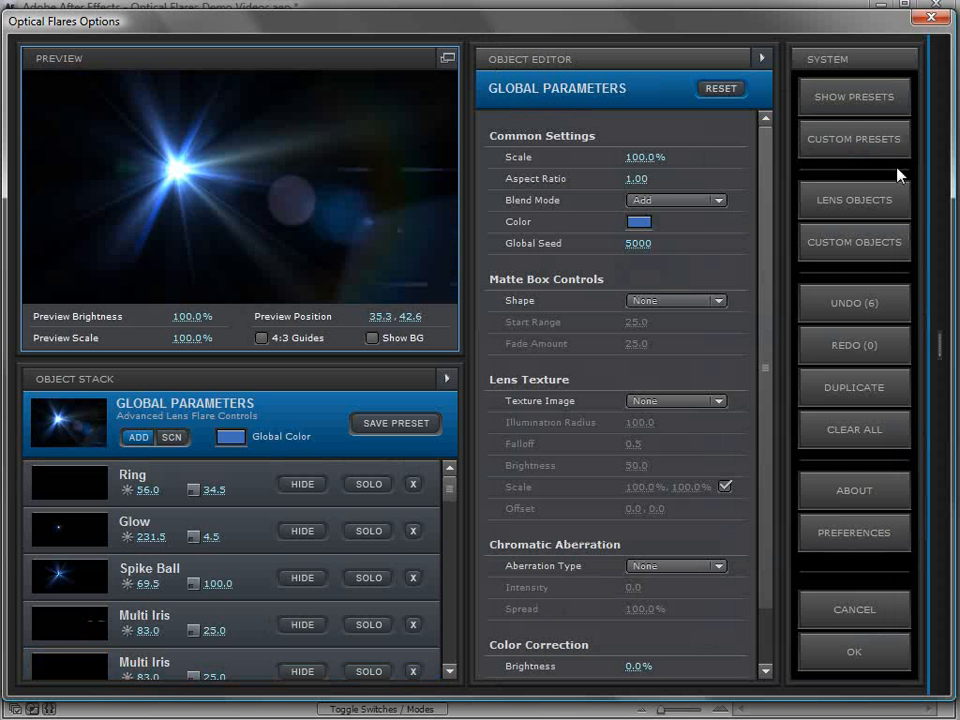
Step: Show the background image in the preview and place the flare at about 35.3, 43.0
{"action": "left_click", "coordinate": [373, 340]}
{"action": "left_click_drag", "start_coordinate": [203, 166], "coordinate": [181, 176]}
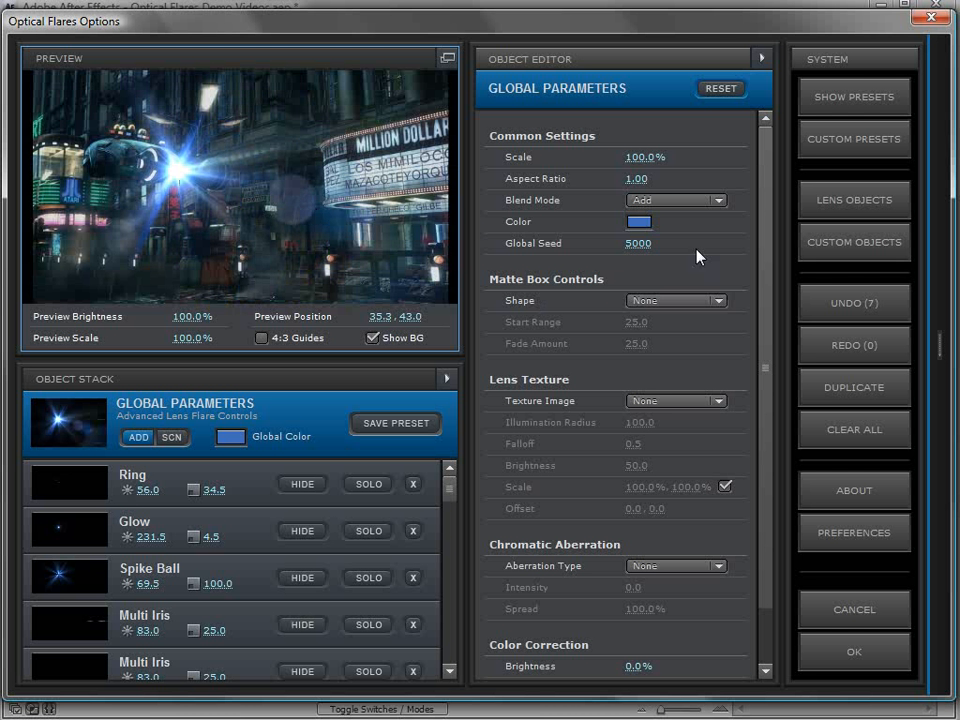
Step: Load the Interesting Trigger, Search Light, Subtle Cool and Gold Spot presets in turn from the .Custom Presets folder to compare them over the background
{"action": "left_click", "coordinate": [858, 208]}
{"action": "left_click", "coordinate": [834, 98]}
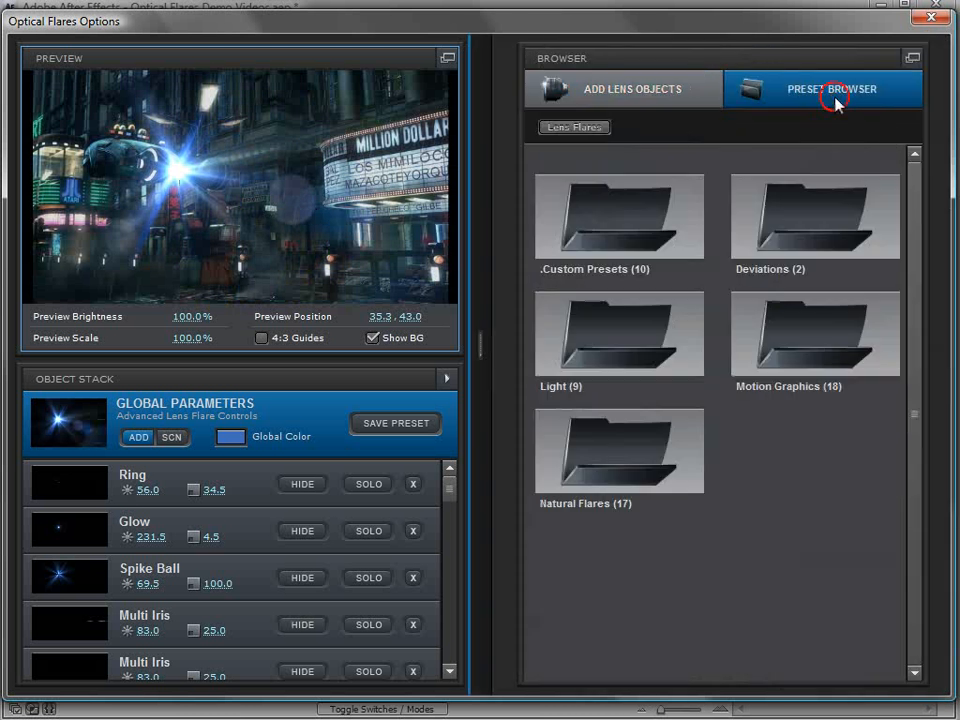
{"action": "left_click", "coordinate": [617, 236]}
{"action": "left_click", "coordinate": [624, 339]}
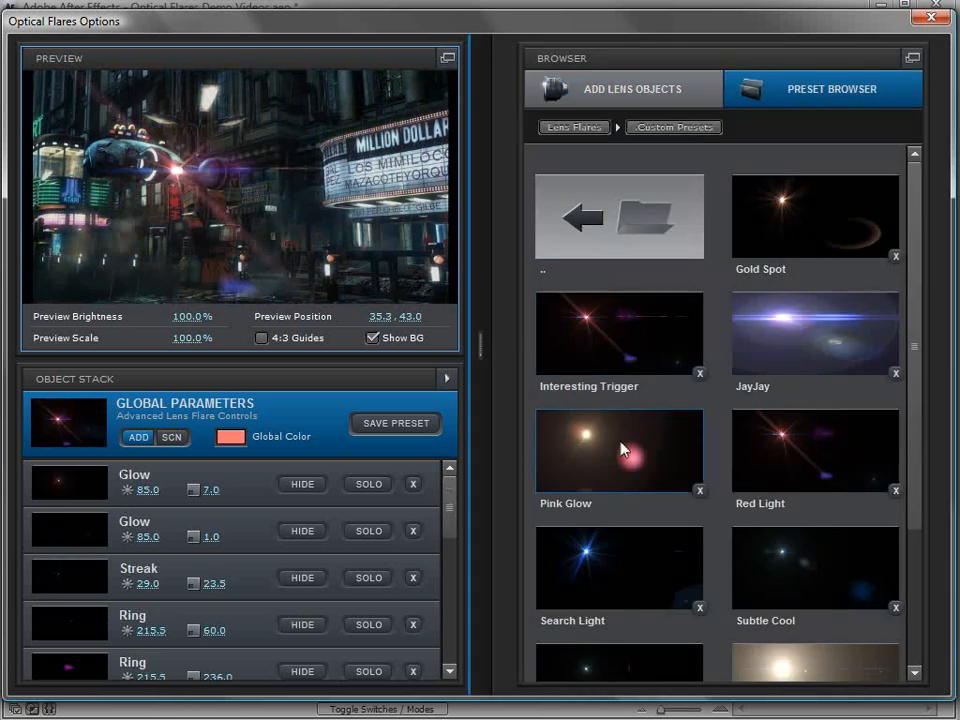
{"action": "left_click", "coordinate": [612, 575]}
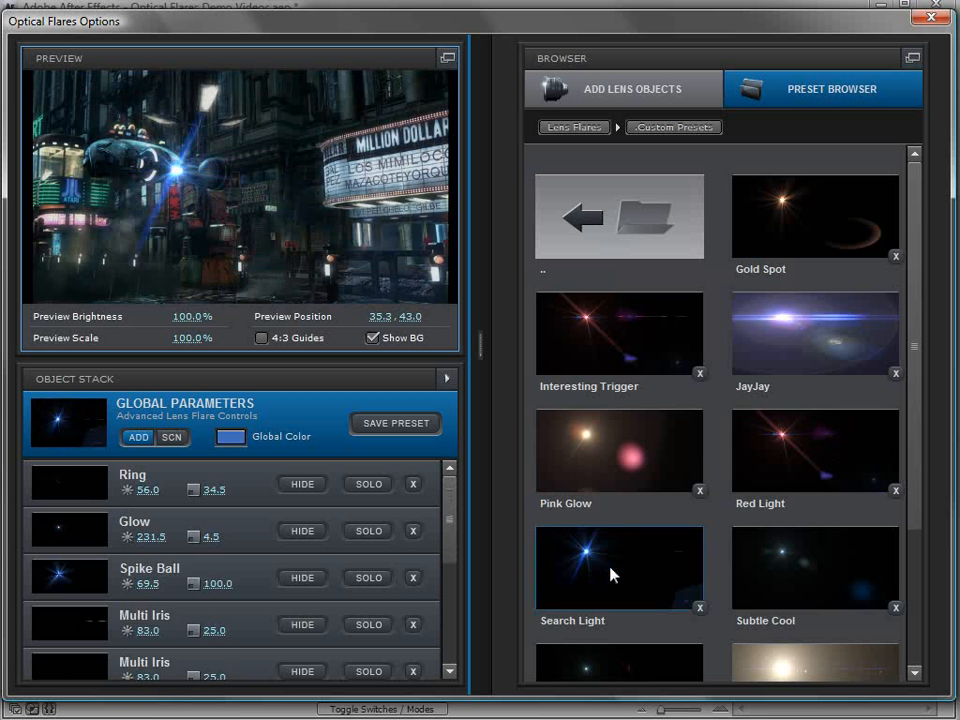
{"action": "left_click", "coordinate": [822, 575]}
{"action": "left_click", "coordinate": [810, 225]}
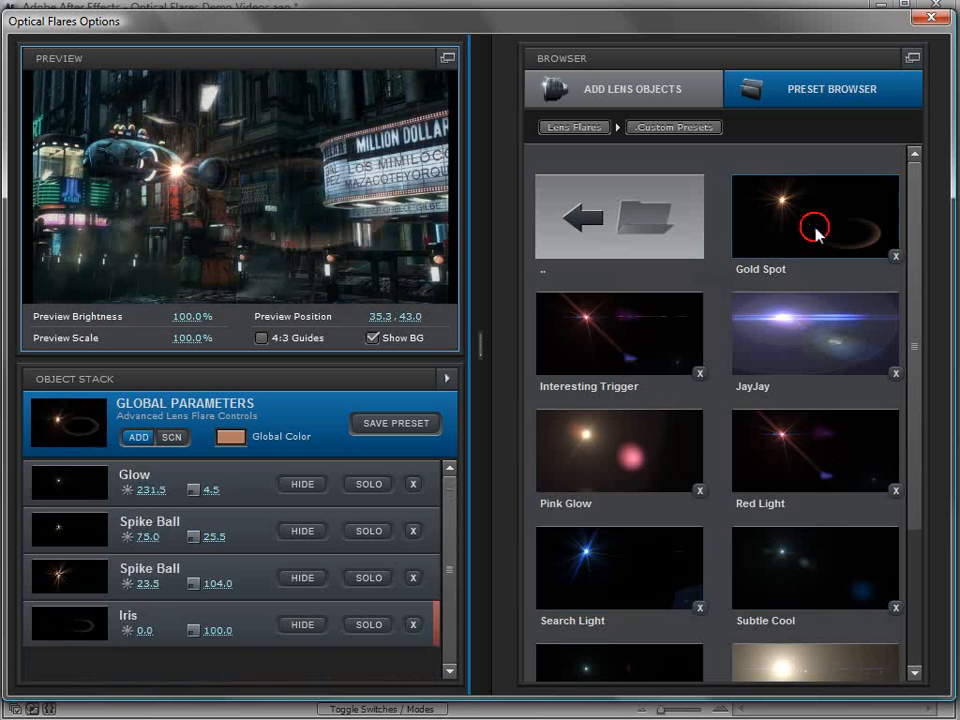
Step: Try further custom presets on the background, including Subtle Green, Sun Digital, Interesting Trigger and Red Light
{"action": "scroll", "coordinate": [756, 480], "scroll_direction": "down", "scroll_amount": 2}
{"action": "left_click", "coordinate": [634, 563]}
{"action": "left_click", "coordinate": [814, 561]}
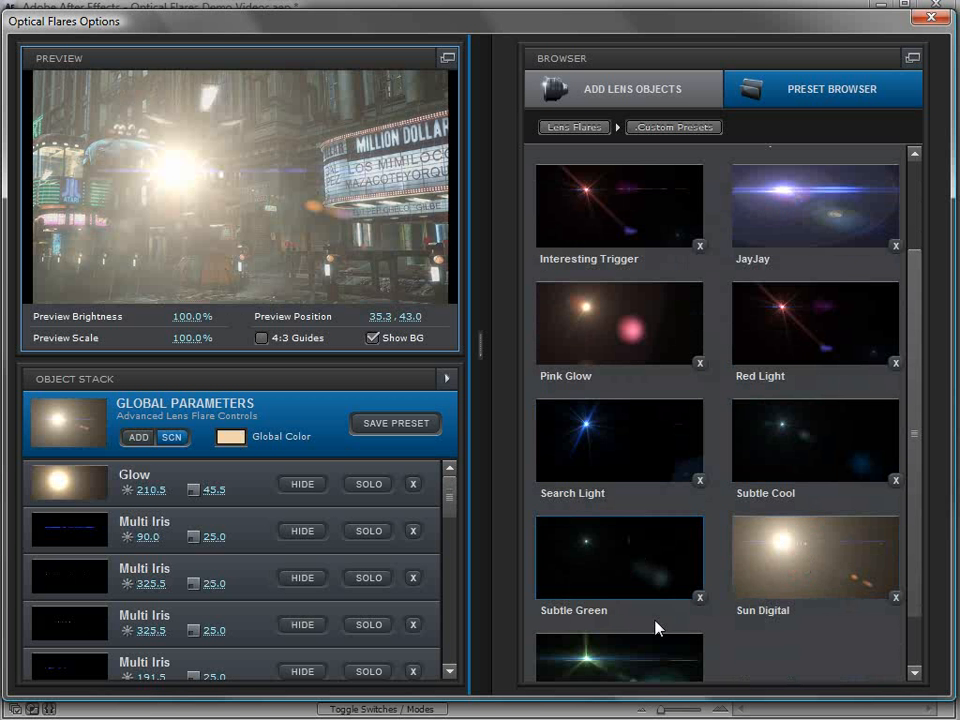
{"action": "left_click", "coordinate": [611, 662]}
{"action": "left_click", "coordinate": [604, 242]}
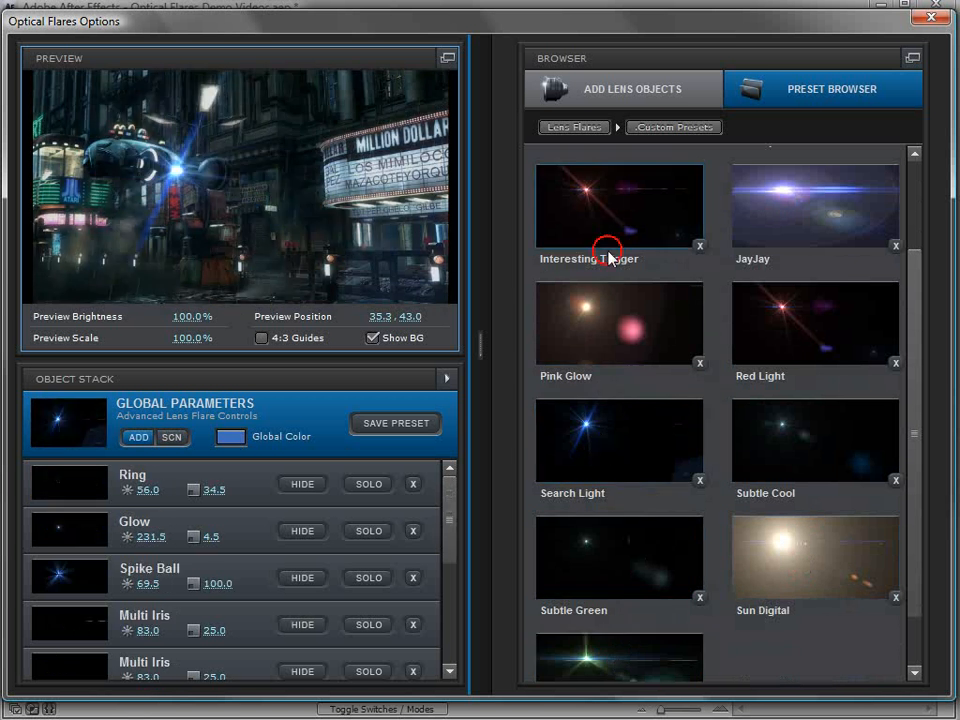
{"action": "left_click", "coordinate": [714, 286]}
{"action": "left_click", "coordinate": [784, 326]}
Step: Try the Crazy Light, Evening Sun, Green Spot Light, Main Light and Blue Spark presets from the Light folder, and finish by loading Beam
{"action": "left_click", "coordinate": [592, 128]}
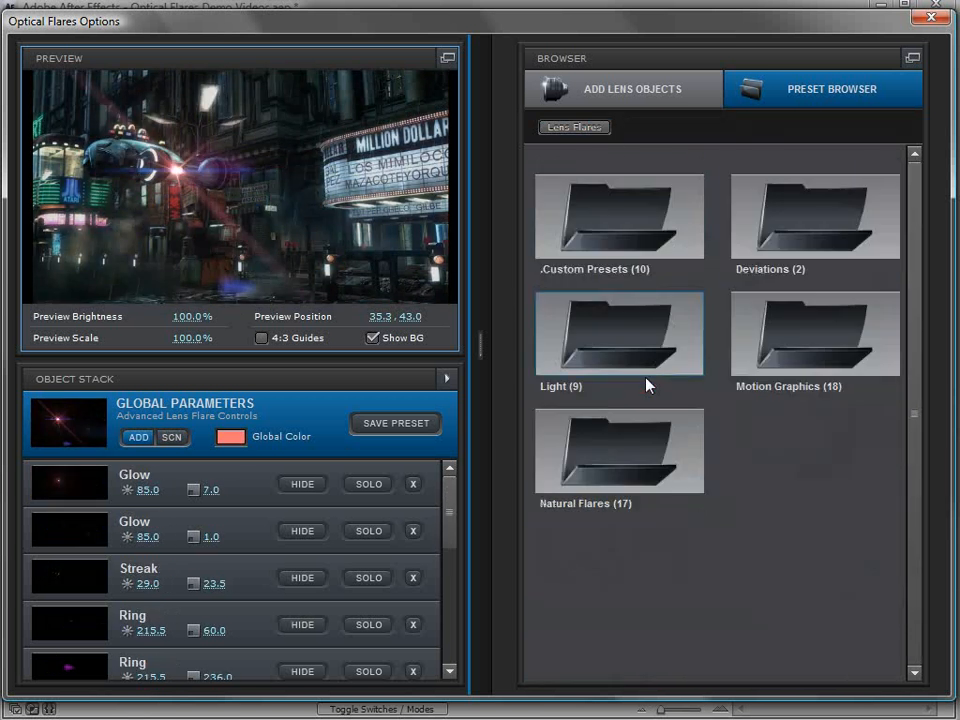
{"action": "left_click", "coordinate": [645, 384]}
{"action": "left_click", "coordinate": [822, 346]}
{"action": "left_click", "coordinate": [676, 464]}
{"action": "left_click", "coordinate": [742, 468]}
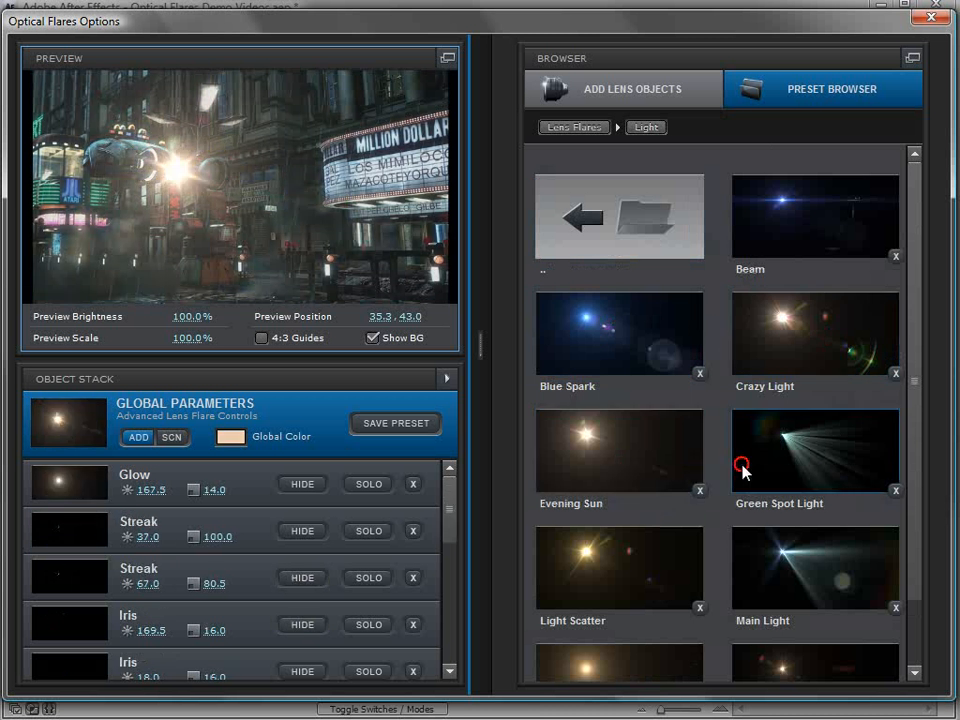
{"action": "left_click", "coordinate": [799, 541]}
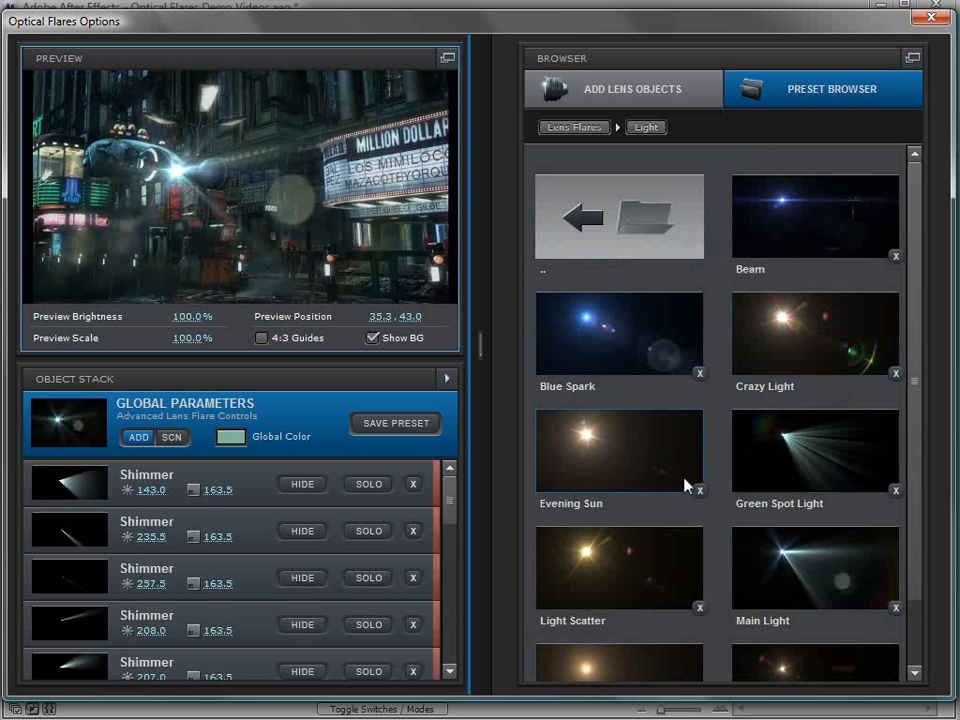
{"action": "left_click", "coordinate": [626, 364]}
{"action": "left_click", "coordinate": [800, 221]}
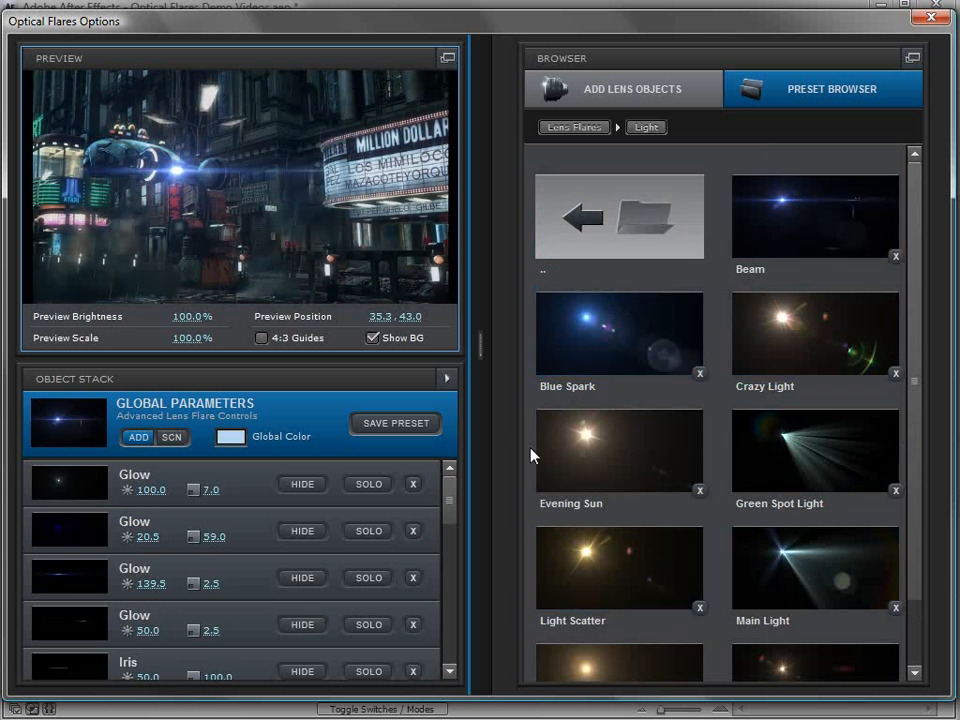
Step: Turn off the preview background and display the Light folder's presets in the browser
{"action": "left_click", "coordinate": [448, 379]}
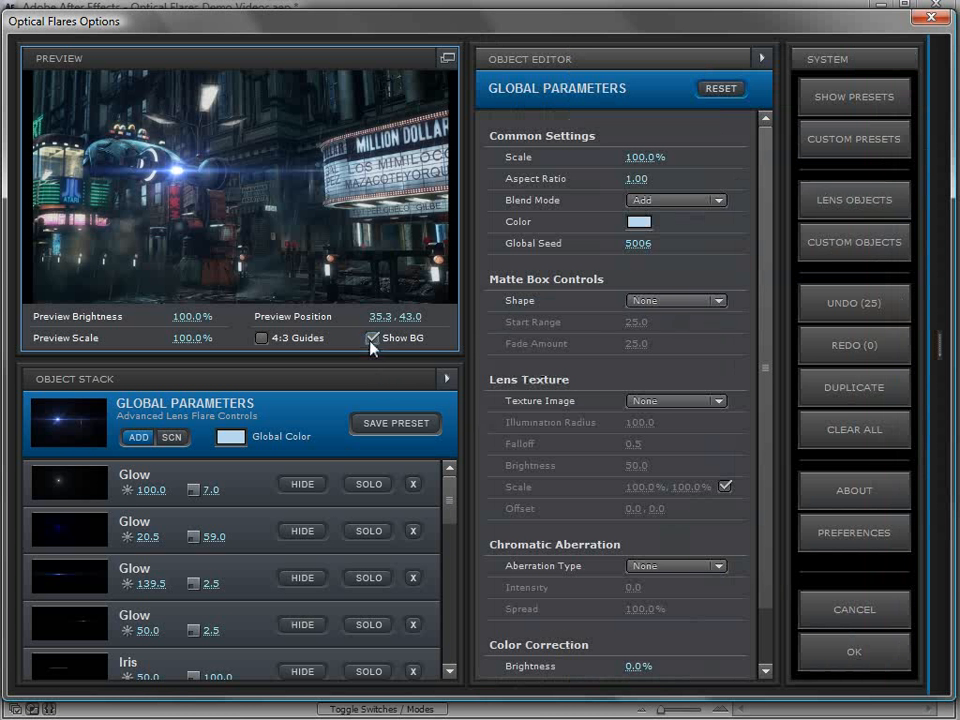
{"action": "left_click", "coordinate": [373, 341]}
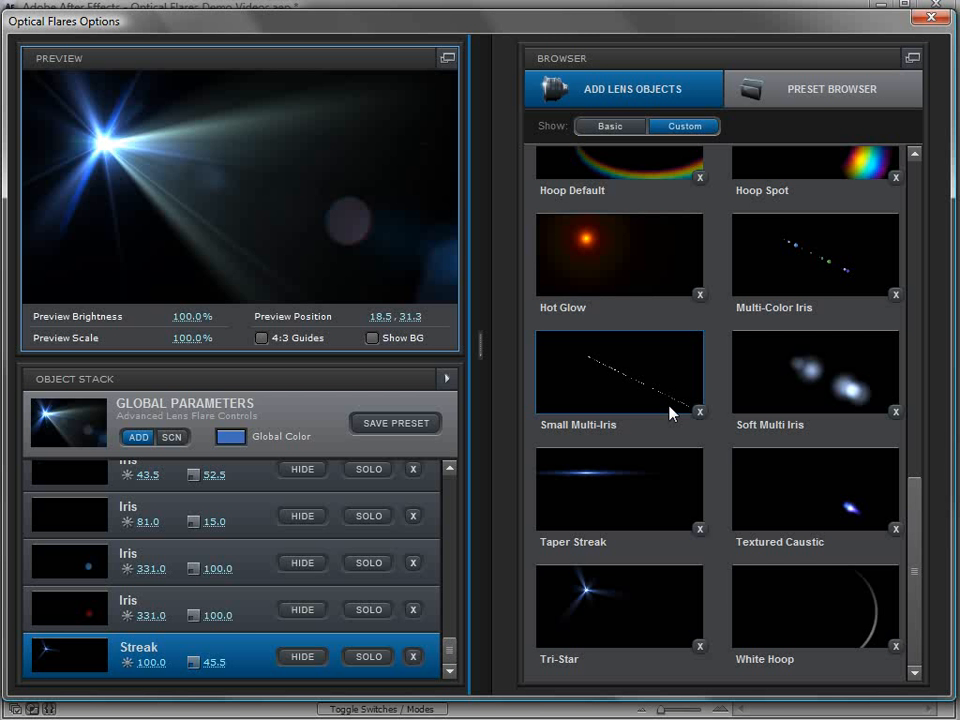
{"action": "left_click", "coordinate": [481, 343]}
{"action": "left_click", "coordinate": [872, 93]}
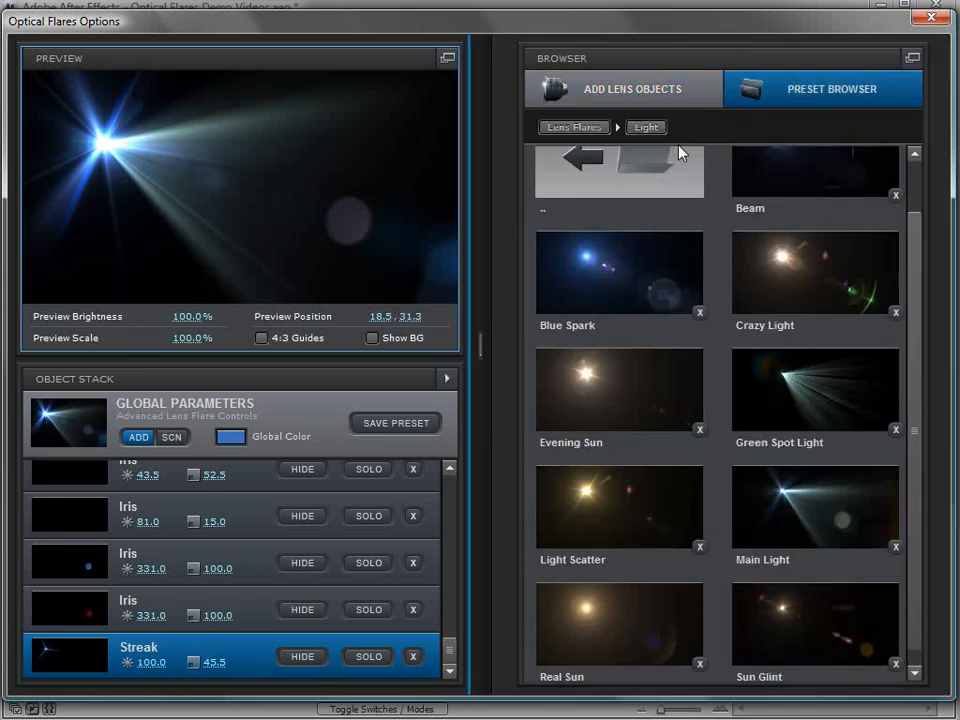